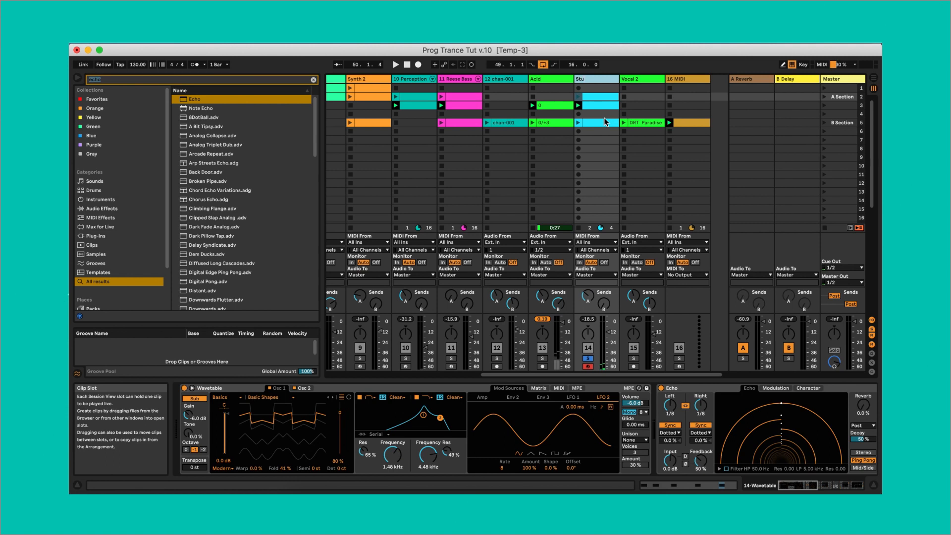
# - Name the synth track after Acid "Strummed synth" and rename the chan-001 track 12 to "Fat drone"
pyautogui.write('ed synth')
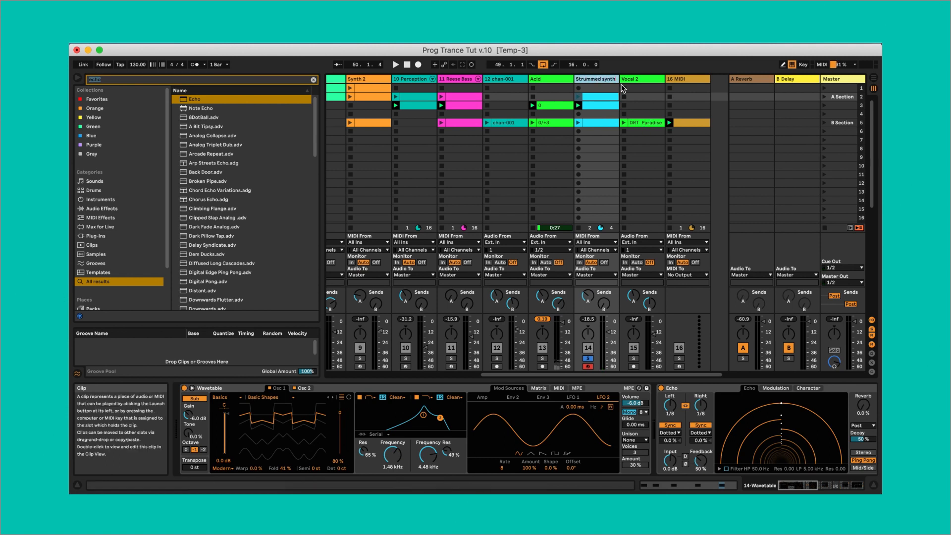
pyautogui.rightClick(494, 79)
pyautogui.click(511, 119)
pyautogui.write('Fat')
pyautogui.press('Return')
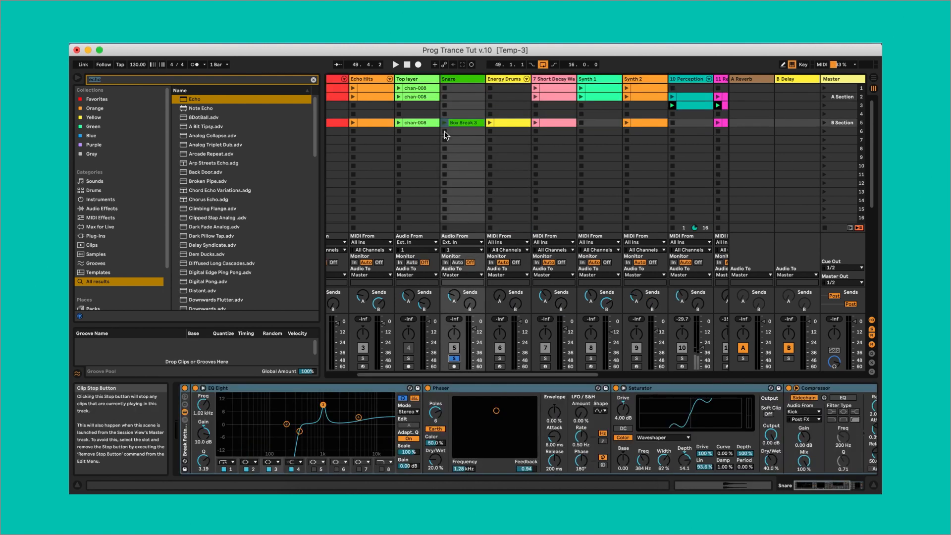
# - Reactivate the C#1 notes in the Energy Drums clip and launch the B Section drum clips to audition them
pyautogui.click(463, 123)
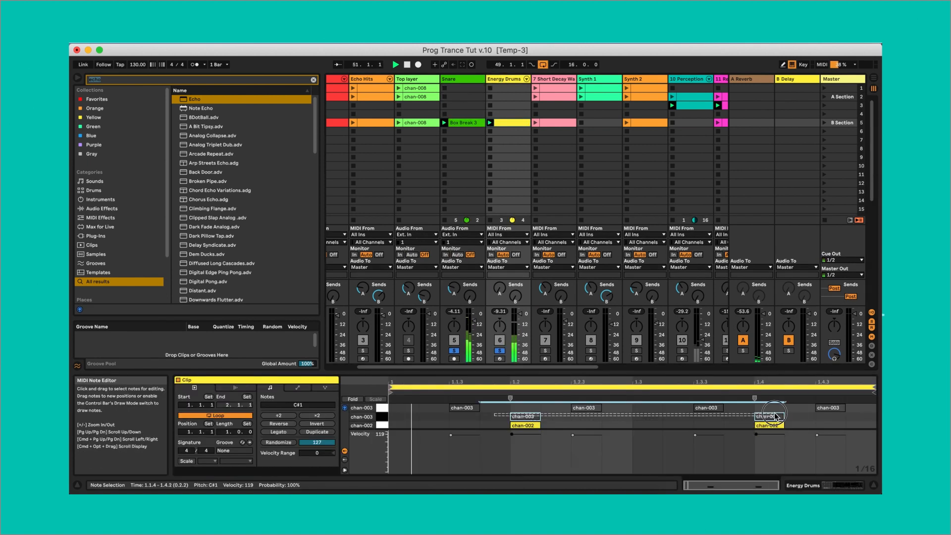
pyautogui.moveTo(776, 418); pyautogui.dragTo(779, 417)
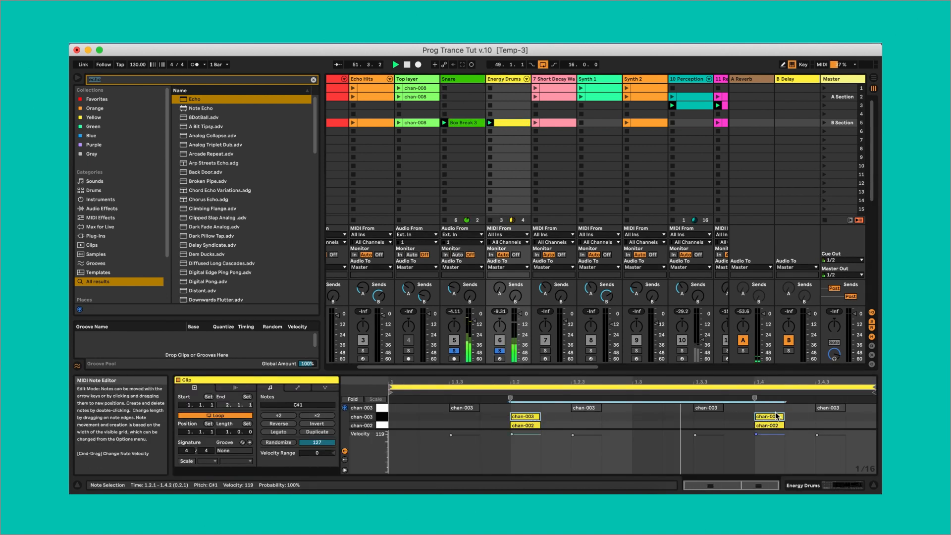
pyautogui.click(500, 351)
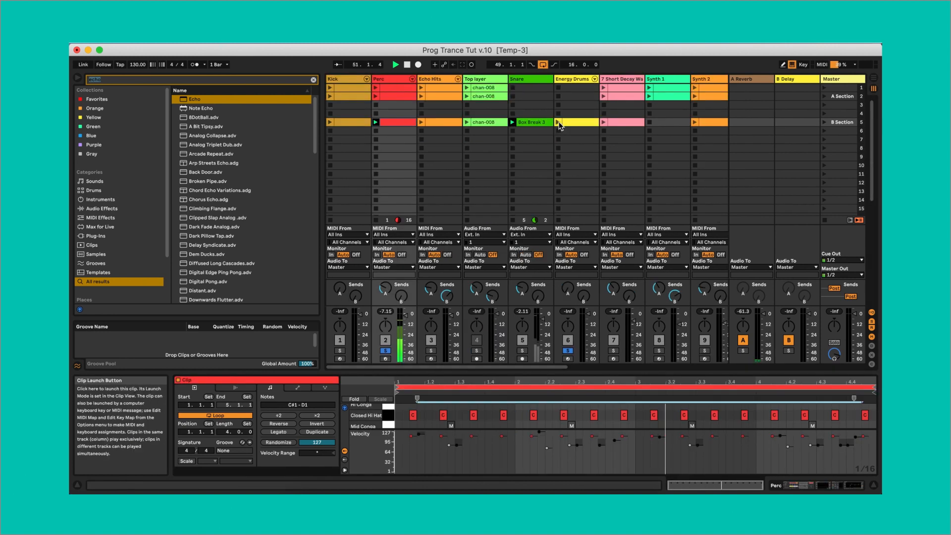
pyautogui.click(559, 123)
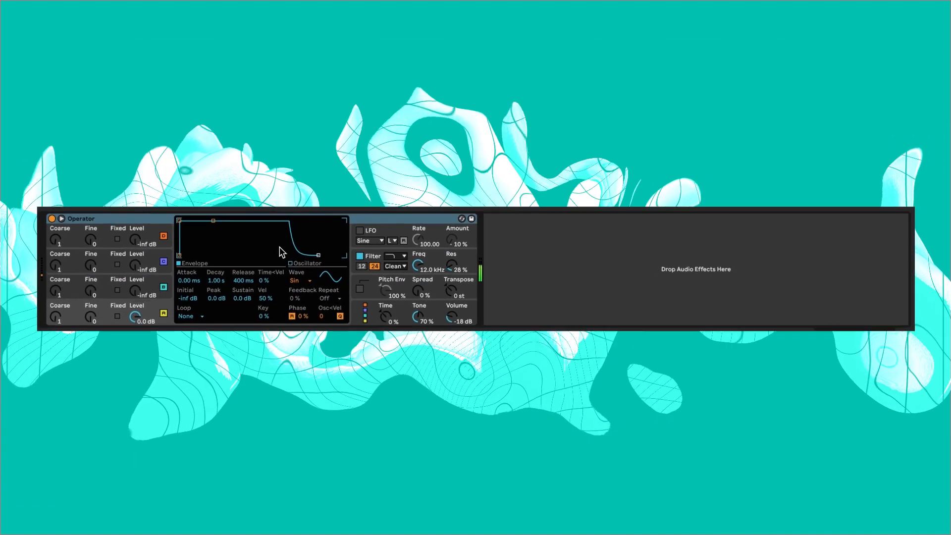
# - Set Operator's oscillator A waveform to Noise White and its filter to band-pass at 3.62 kHz
pyautogui.click(297, 281)
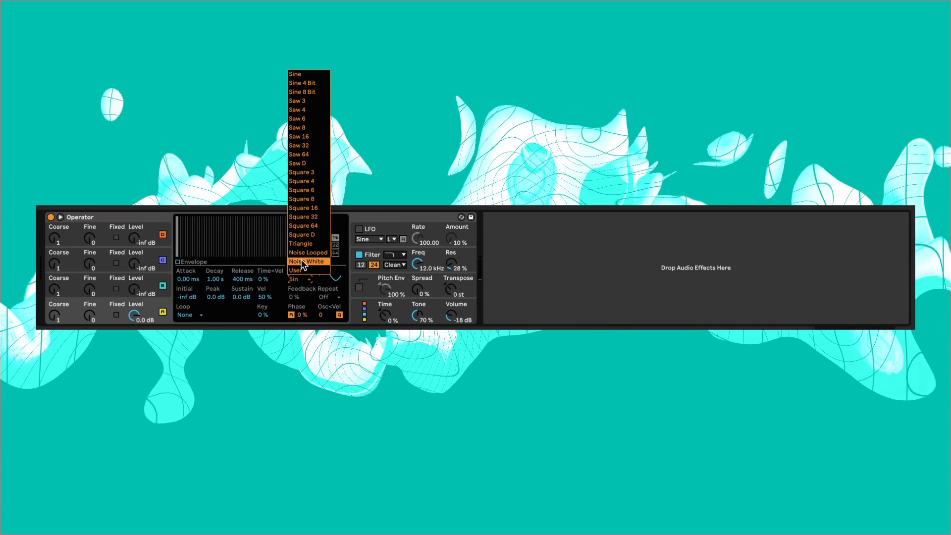
pyautogui.click(301, 260)
pyautogui.click(397, 255)
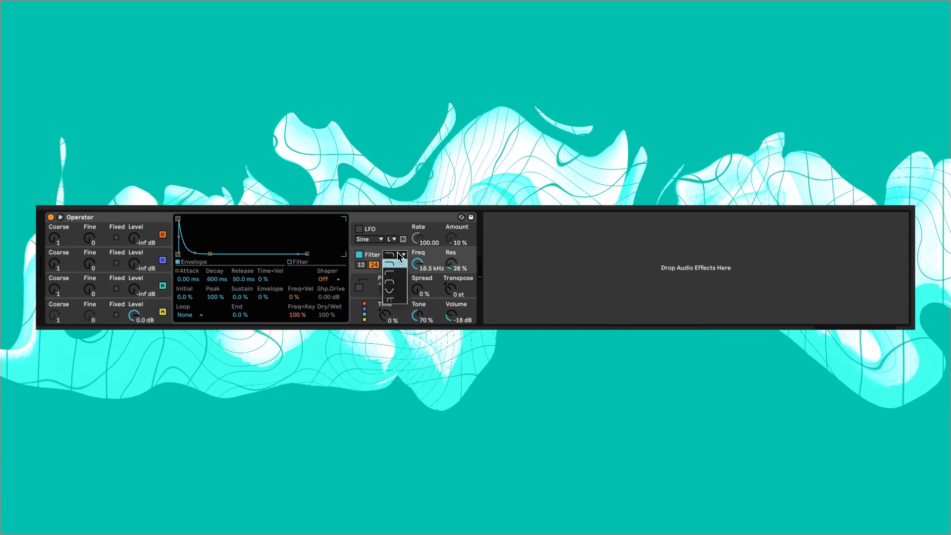
pyautogui.click(396, 281)
pyautogui.moveTo(423, 263); pyautogui.dragTo(423, 292)
# - Turn on Operator's LFO, sync its rate, and route it only to the filter by switching off oscillators A to D
pyautogui.click(361, 230)
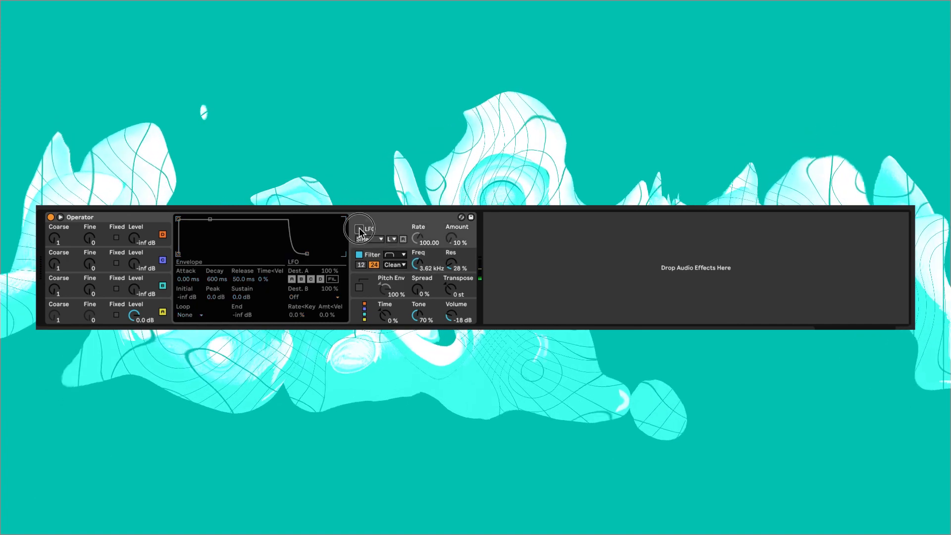
pyautogui.click(331, 279)
pyautogui.click(321, 279)
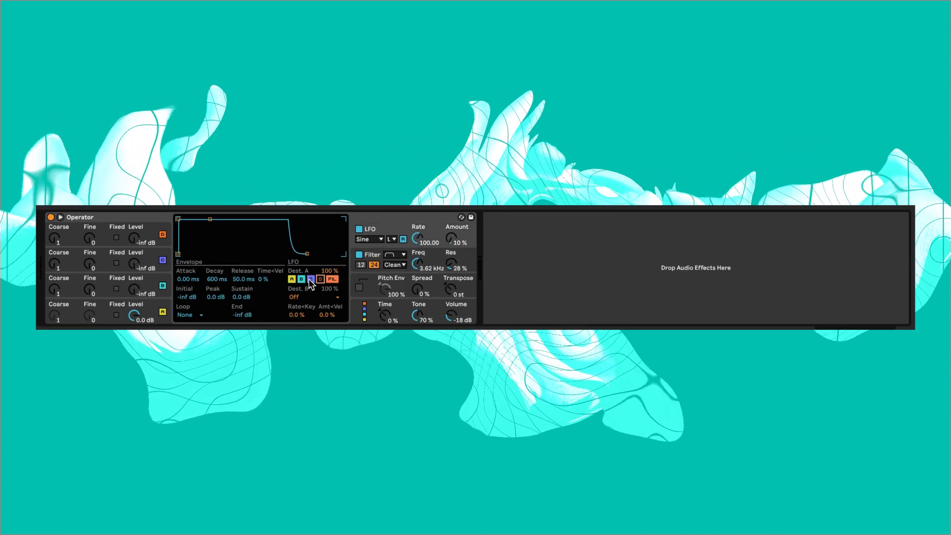
pyautogui.click(310, 279)
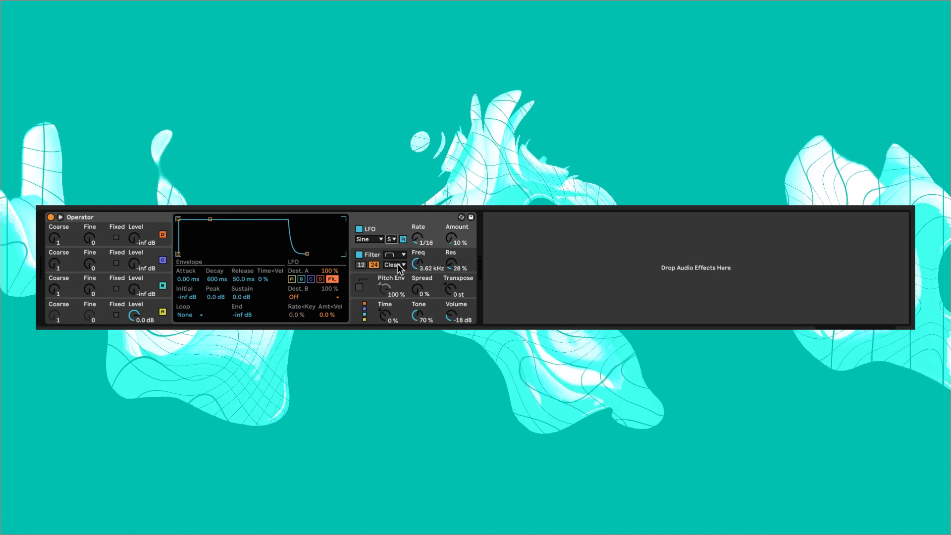
# - Set Operator's LFO to a square wave at a 1/4 rate with 25% amount, and lower the filter frequency to 30 Hz
pyautogui.click(377, 240)
pyautogui.click(369, 259)
pyautogui.moveTo(418, 263); pyautogui.dragTo(418, 302)
pyautogui.moveTo(418, 242); pyautogui.dragTo(418, 225)
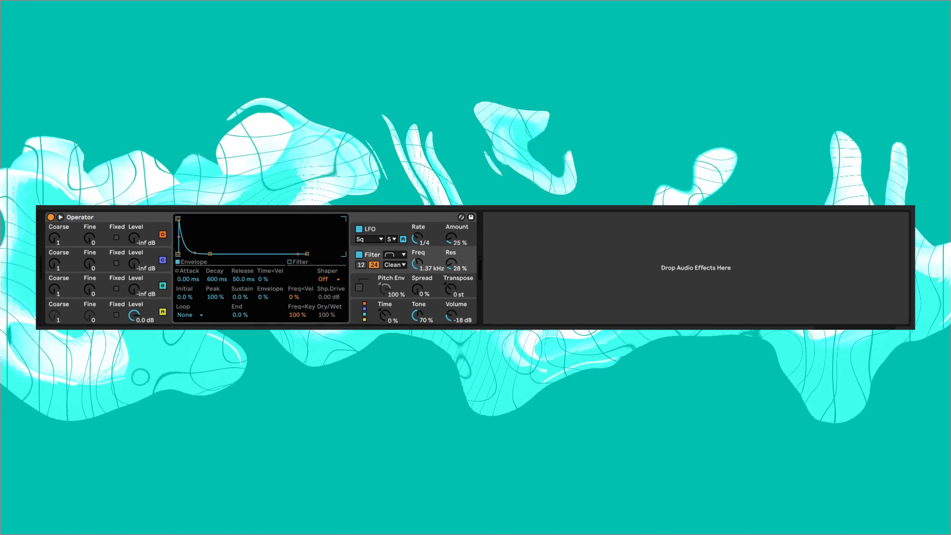
# - Add Echo after Operator with feedback at 90%, reverb at 25% and dry/wet at 50%
pyautogui.click(538, 309)
pyautogui.write('9')
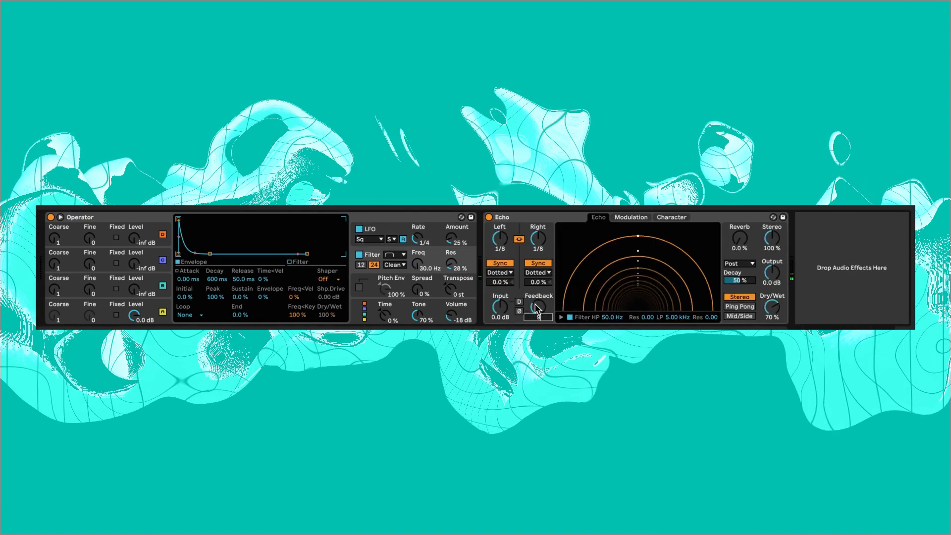
pyautogui.write('0')
pyautogui.press('Return')
pyautogui.click(739, 244)
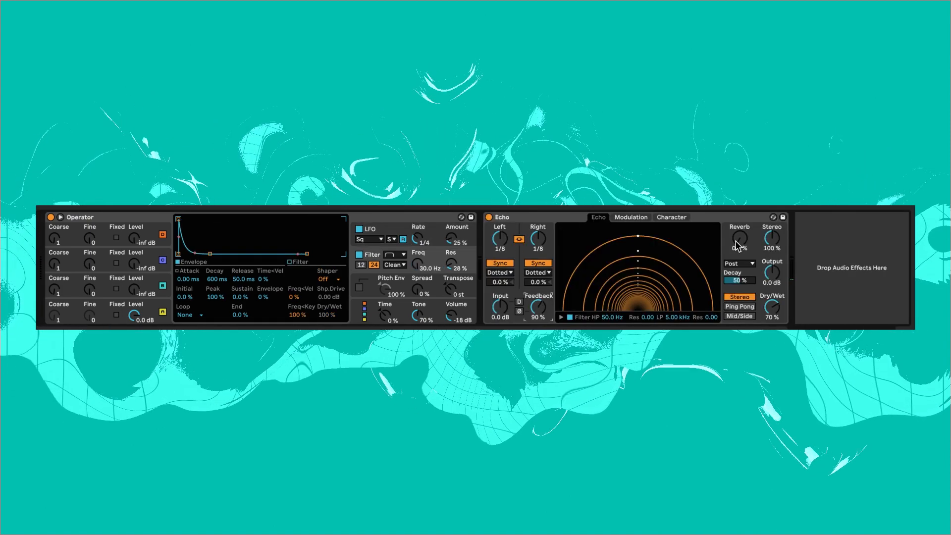
pyautogui.write('50')
pyautogui.press('Return')
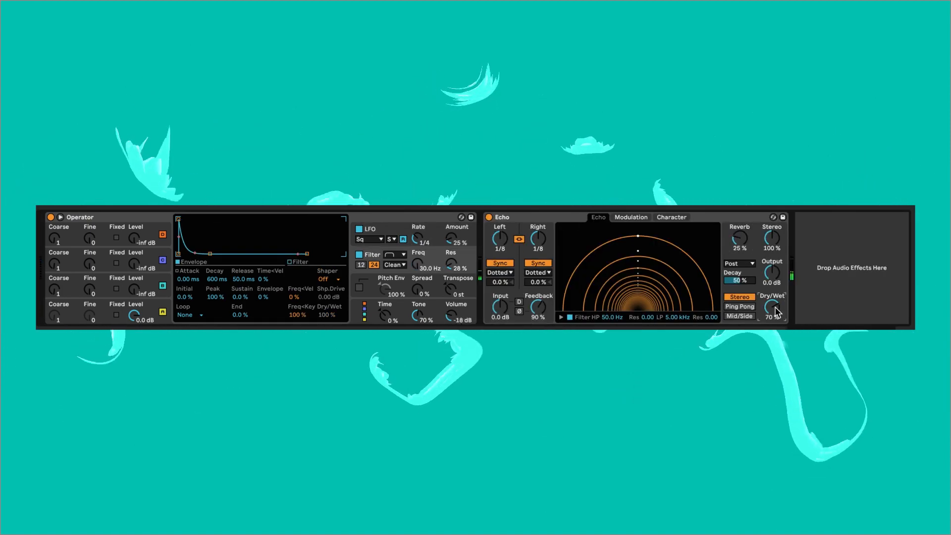
# - Sweep Operator's filter frequency up to 18.5 kHz
pyautogui.moveTo(417, 264); pyautogui.dragTo(417, 191)
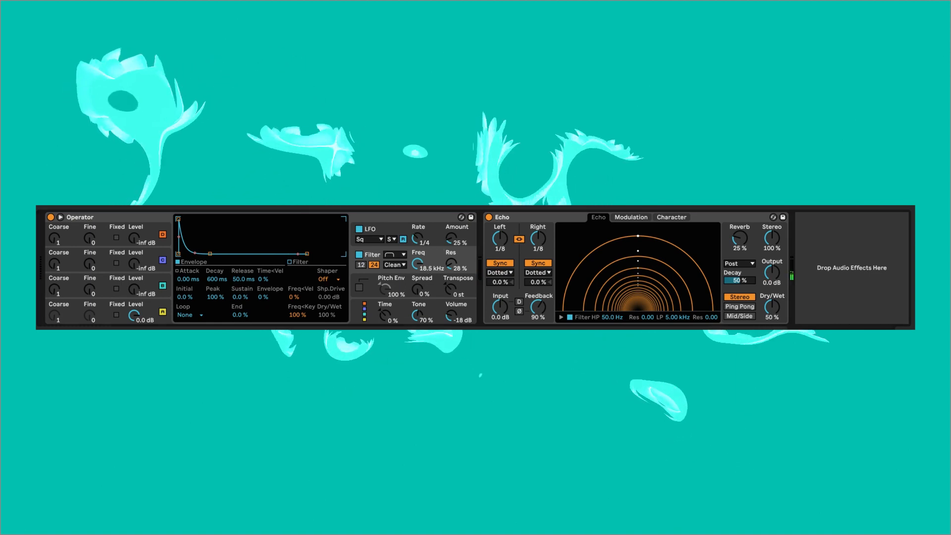
pyautogui.moveTo(435, 258)
pyautogui.mouseDown()
pyautogui.moveTo(434, 332)
pyautogui.moveTo(421, 265)
pyautogui.mouseUp()
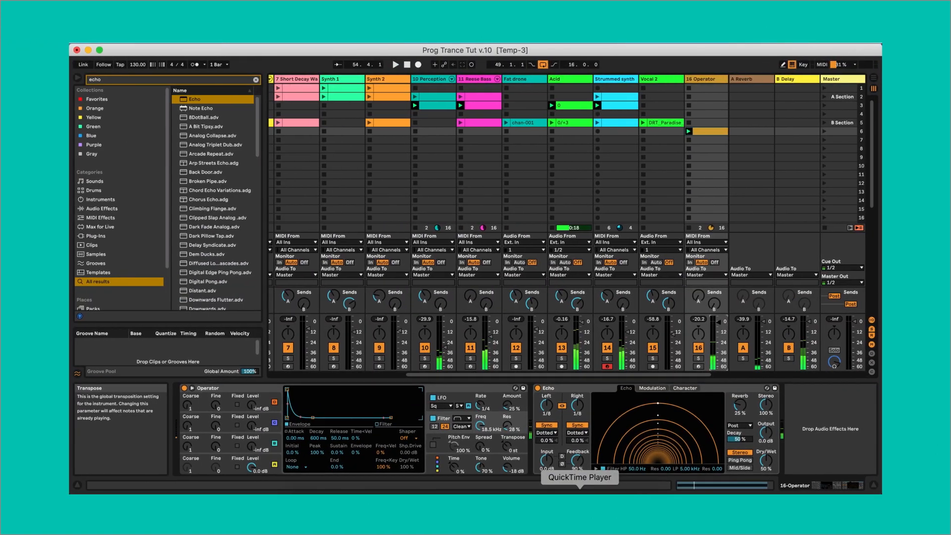
# - Launch the A Section clips of the Perception pad, Reese Bass and Echo Hits tracks together
pyautogui.click(585, 151)
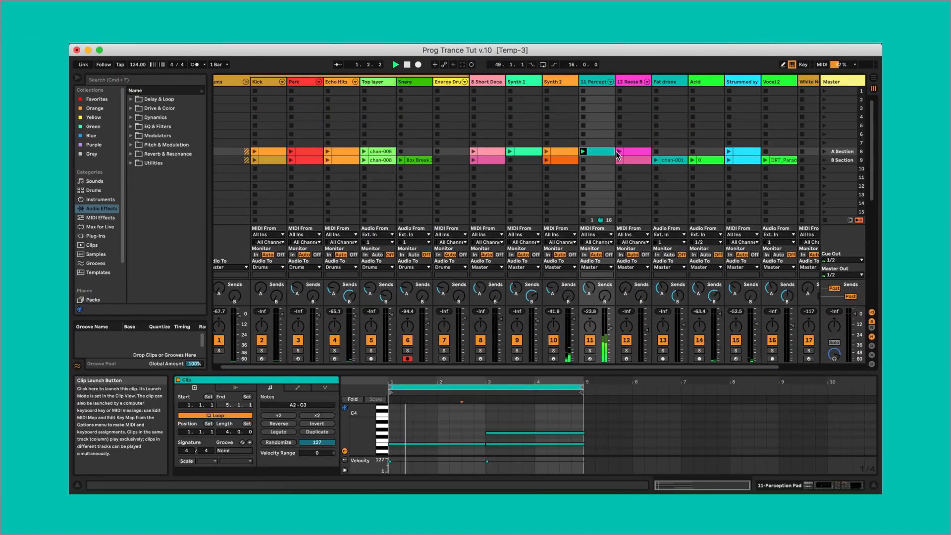
pyautogui.click(619, 152)
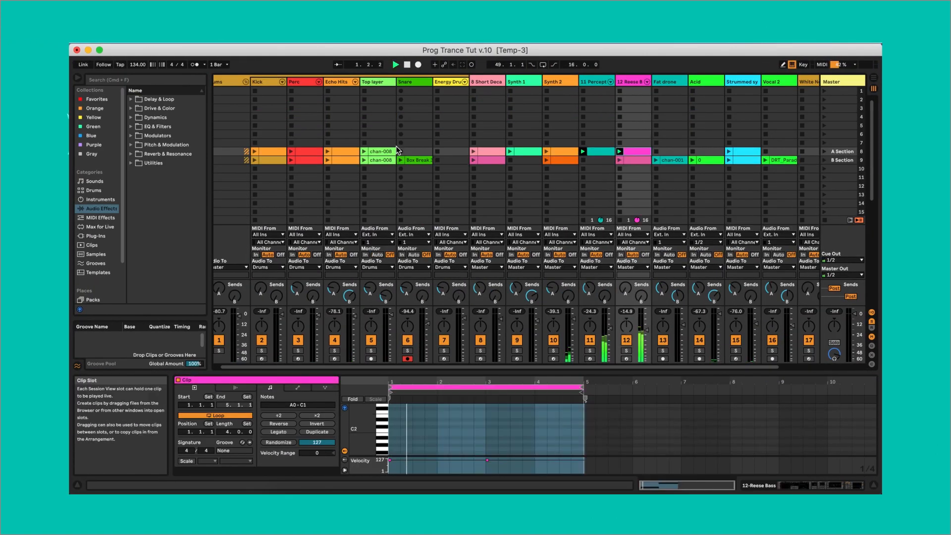
pyautogui.click(328, 153)
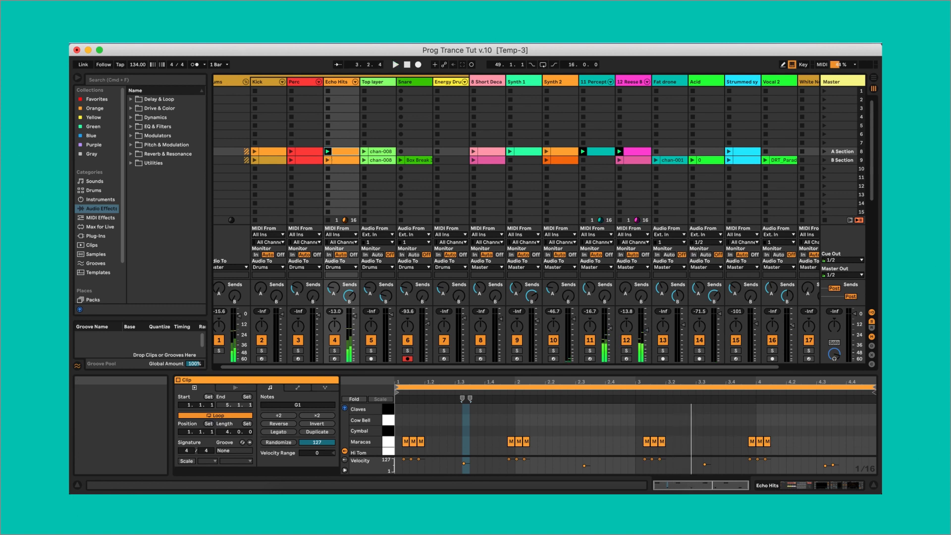
# - Capture the playing clips into a new scene and move that scene up to row 1
pyautogui.click(186, 41)
pyautogui.click(213, 112)
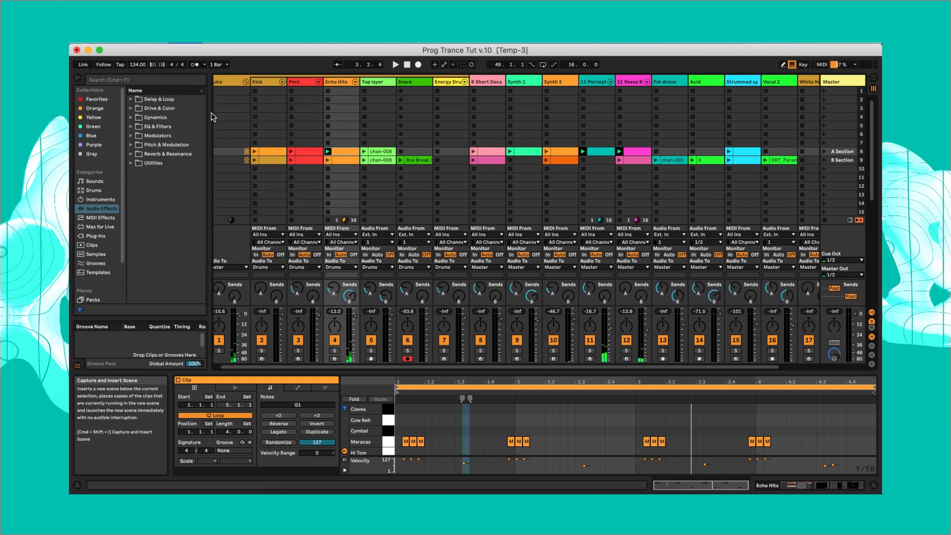
pyautogui.moveTo(835, 151); pyautogui.dragTo(828, 89)
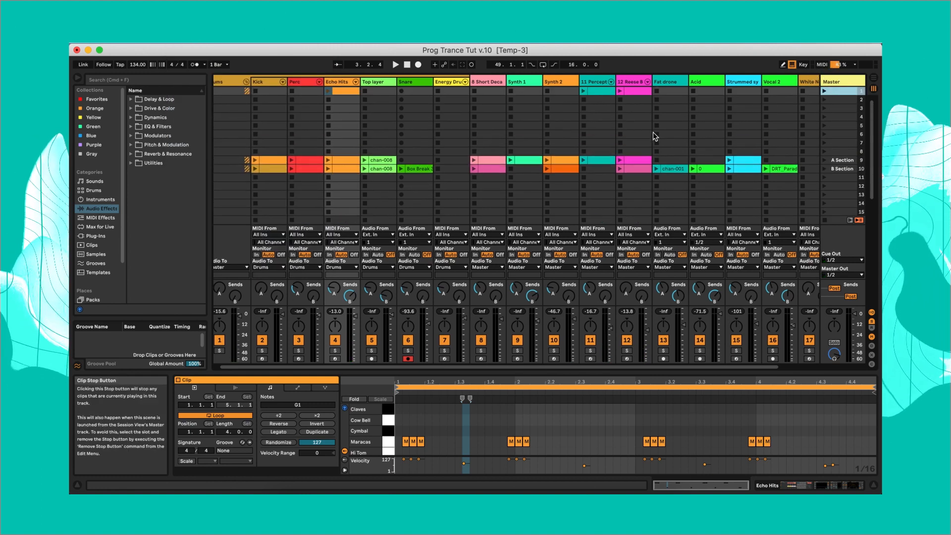
# - Deactivate all Hi Conga notes in the scene 1 Echo Hits clip and launch scene 1
pyautogui.hscroll(-2, 653, 132)
pyautogui.click(353, 94)
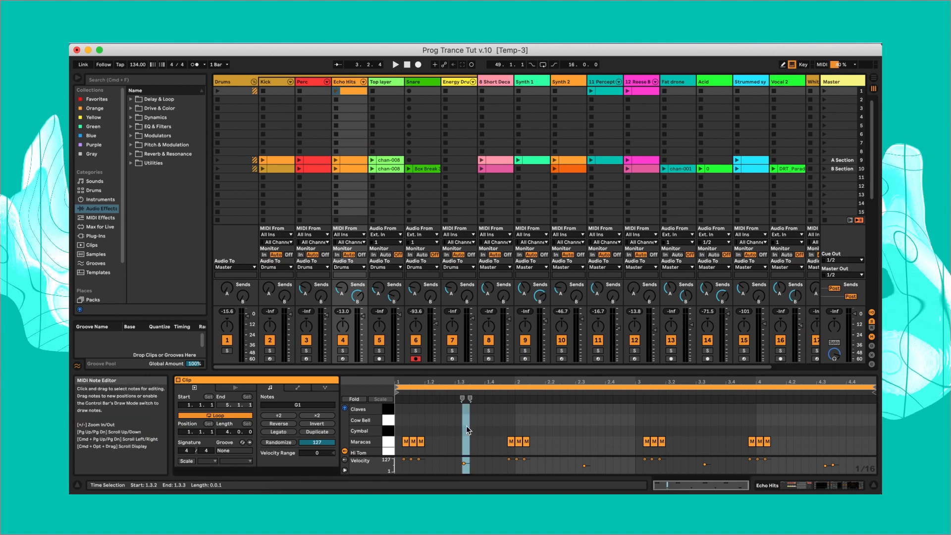
pyautogui.scroll(-5, 466, 426)
pyautogui.moveTo(442, 418); pyautogui.dragTo(865, 461)
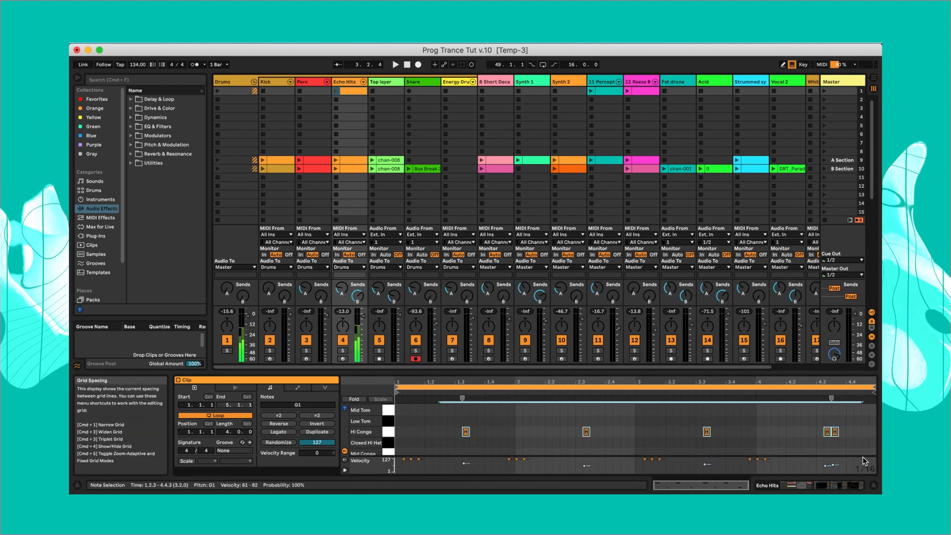
pyautogui.click(825, 91)
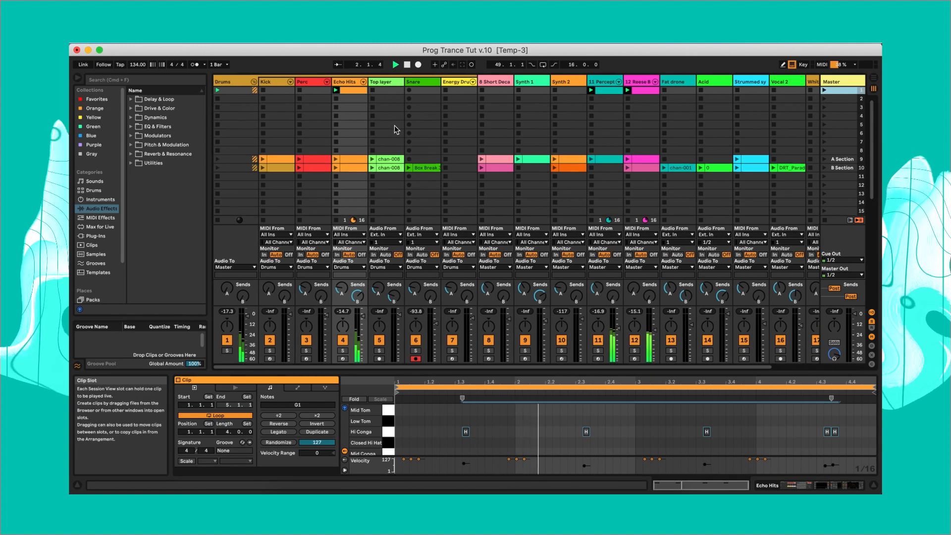
# - Recolour the scene 1 Echo Hits clip a darker orange, and duplicate the scene 1 clips from Echo Hits to Reese Bass into scene 2
pyautogui.rightClick(350, 91)
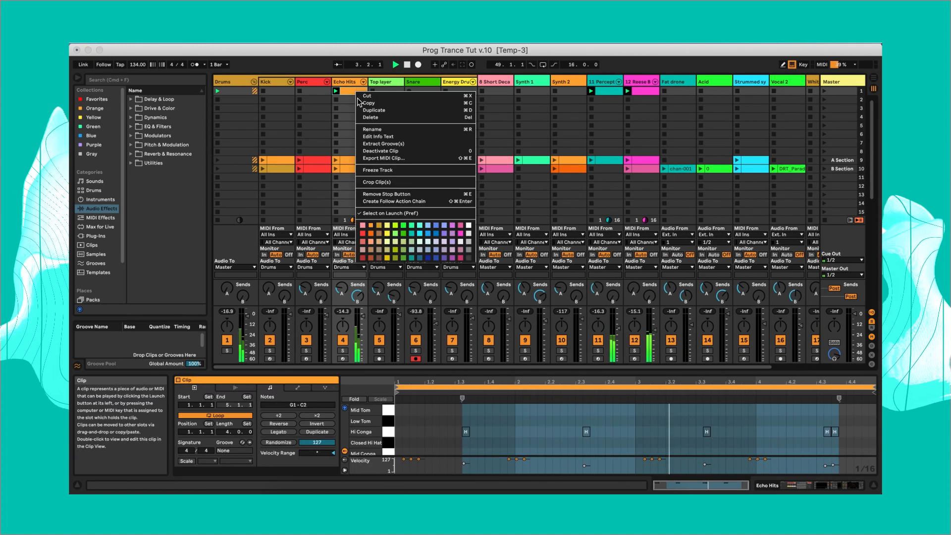
pyautogui.click(373, 237)
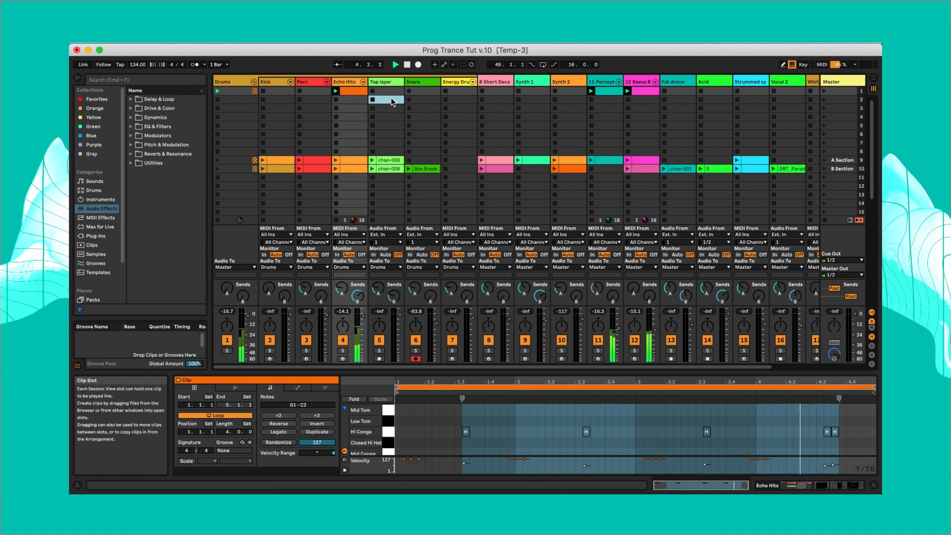
pyautogui.keyDown('shift'); pyautogui.click(631, 91); pyautogui.keyUp('shift')
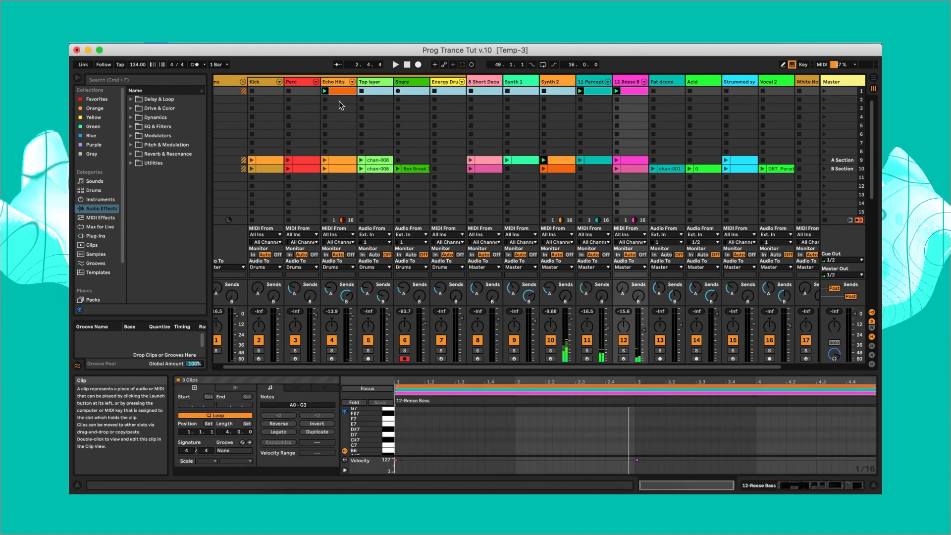
pyautogui.press('super+d')
# - Copy Synth 2's A Section clip into scene 2 and delete the copy's notes in bar 2
pyautogui.click(566, 162)
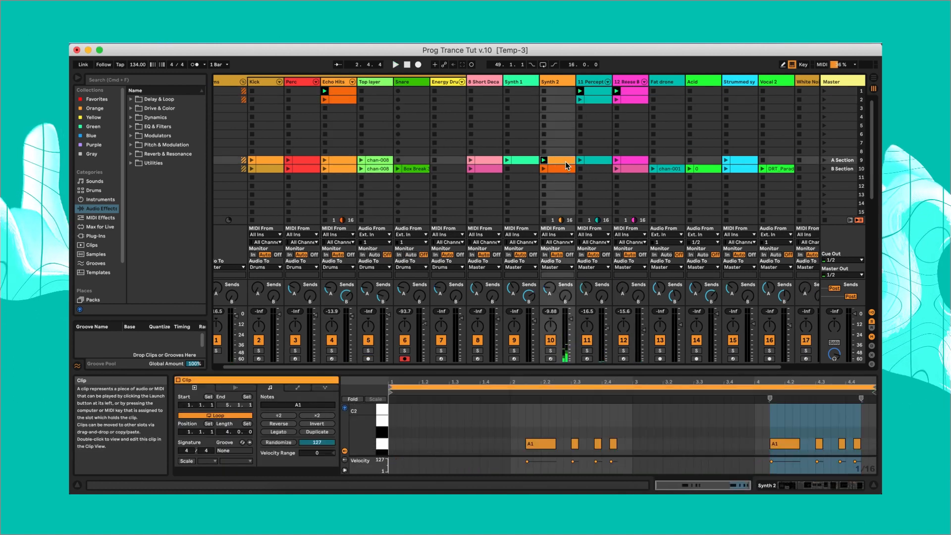
pyautogui.click(559, 100)
pyautogui.press('super+v')
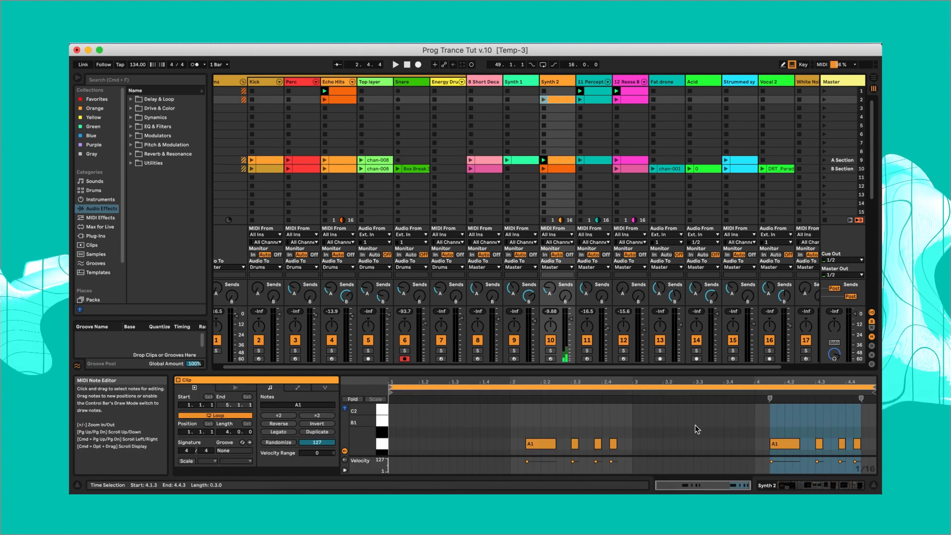
pyautogui.moveTo(695, 425); pyautogui.dragTo(509, 469)
pyautogui.press('Delete')
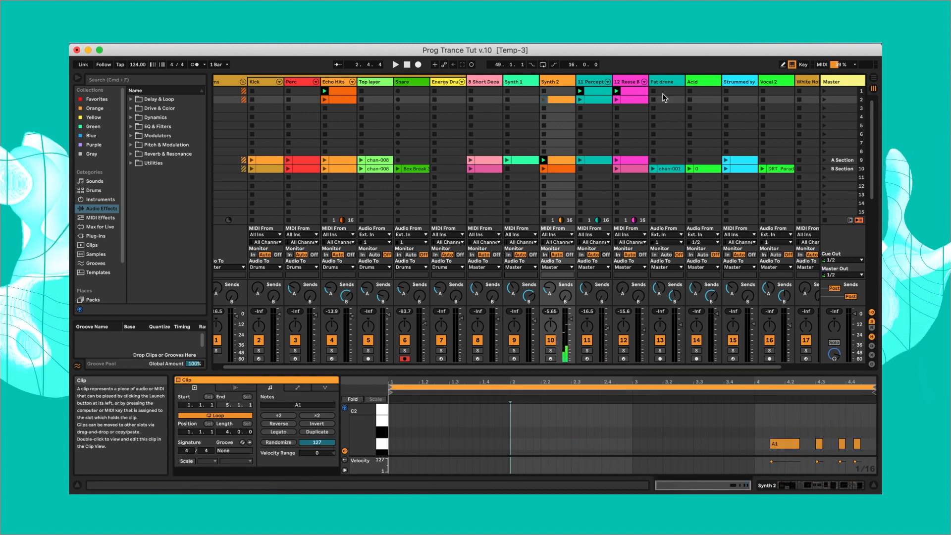
# - Copy the scene 2 clips from Echo Hits to Reese Bass into scene 3, and add the Strummed synth's A Section clip there
pyautogui.click(343, 100)
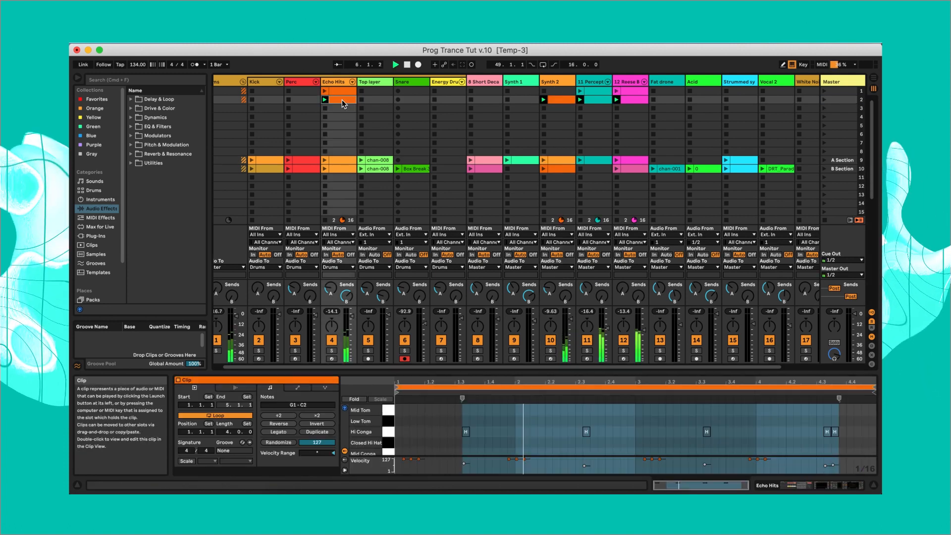
pyautogui.keyDown('shift'); pyautogui.click(634, 100); pyautogui.keyUp('shift')
pyautogui.press('super+c')
pyautogui.click(344, 108)
pyautogui.press('super+v')
pyautogui.click(669, 125)
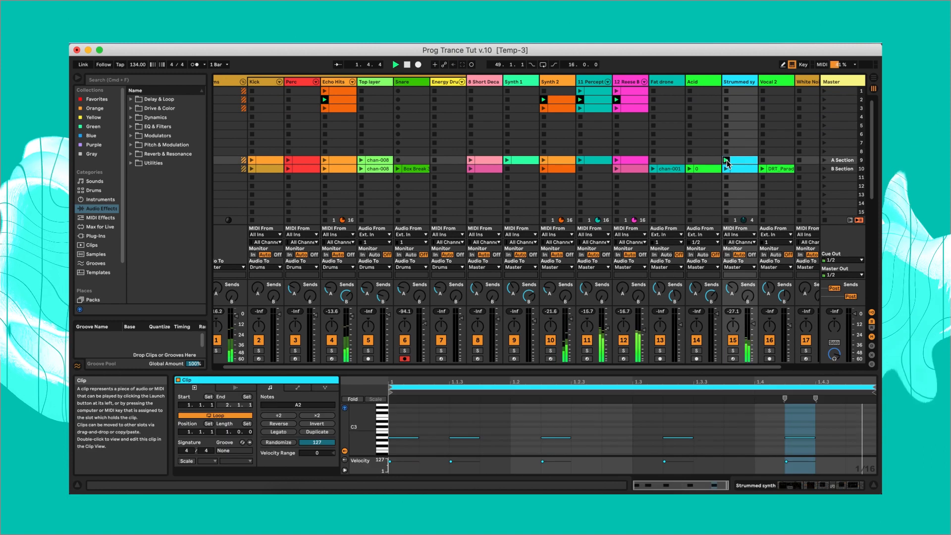
pyautogui.moveTo(735, 161); pyautogui.dragTo(730, 108)
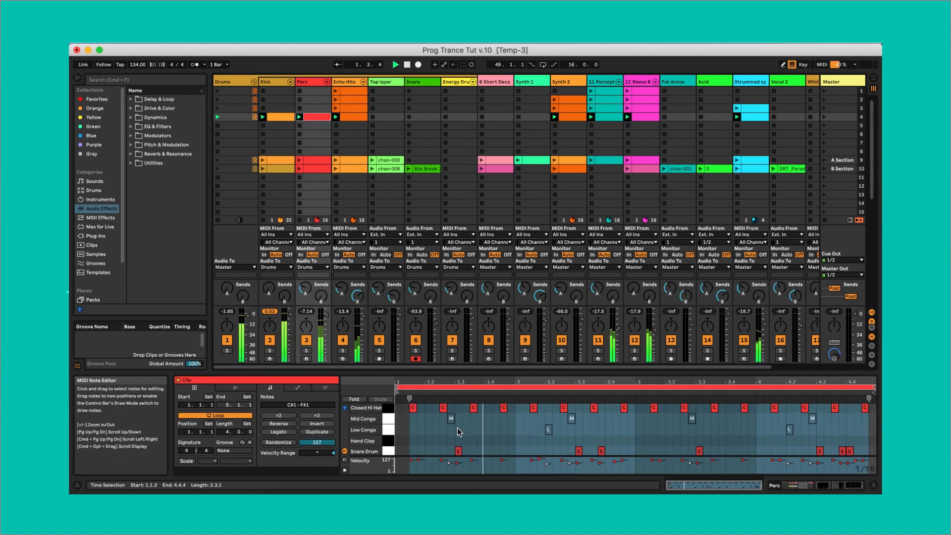
# - Deactivate all Snare Drum notes in the scene 4 Perc clip
pyautogui.click(389, 452)
pyautogui.press('0')
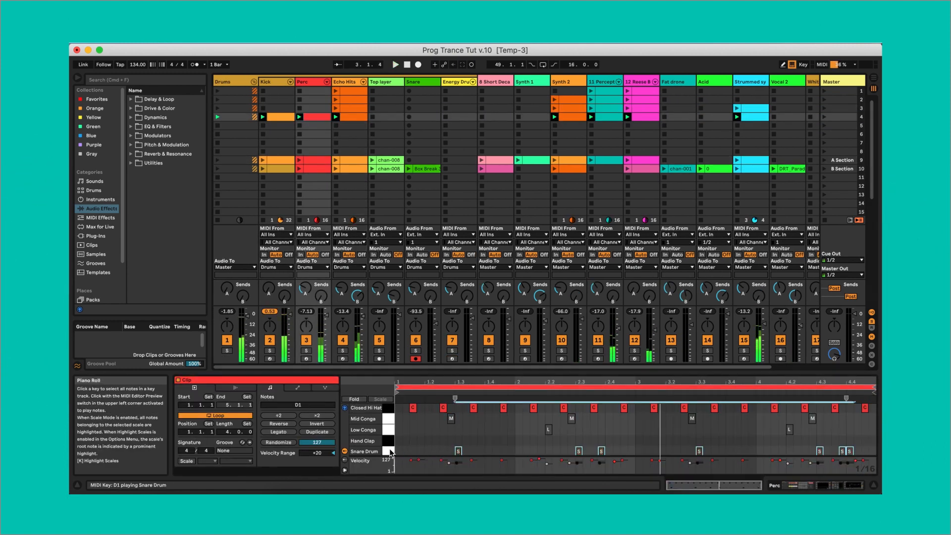
# - Recolour the scene 4 Perc clip light pink and copy it into scene 3
pyautogui.rightClick(308, 116)
pyautogui.click(317, 263)
pyautogui.click(309, 103)
pyautogui.hscroll(1, 280, 118)
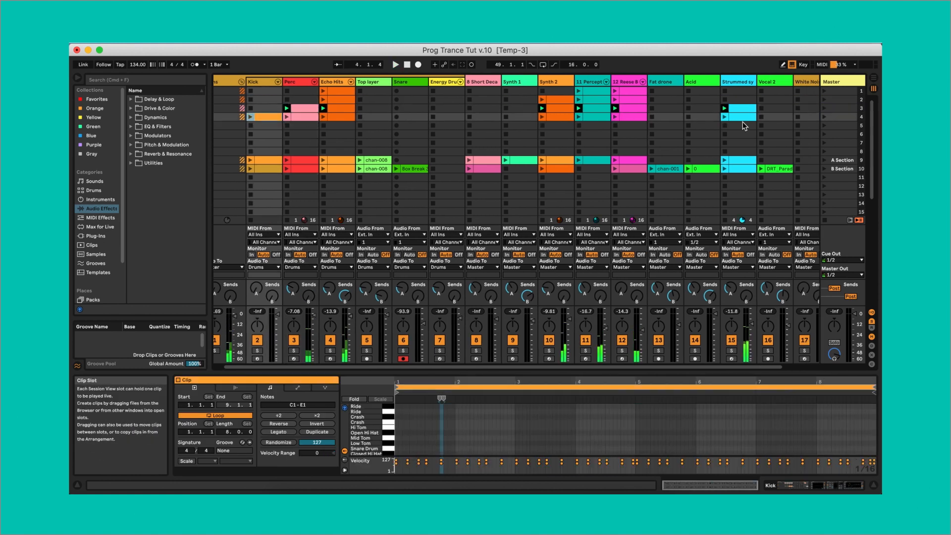
pyautogui.click(824, 128)
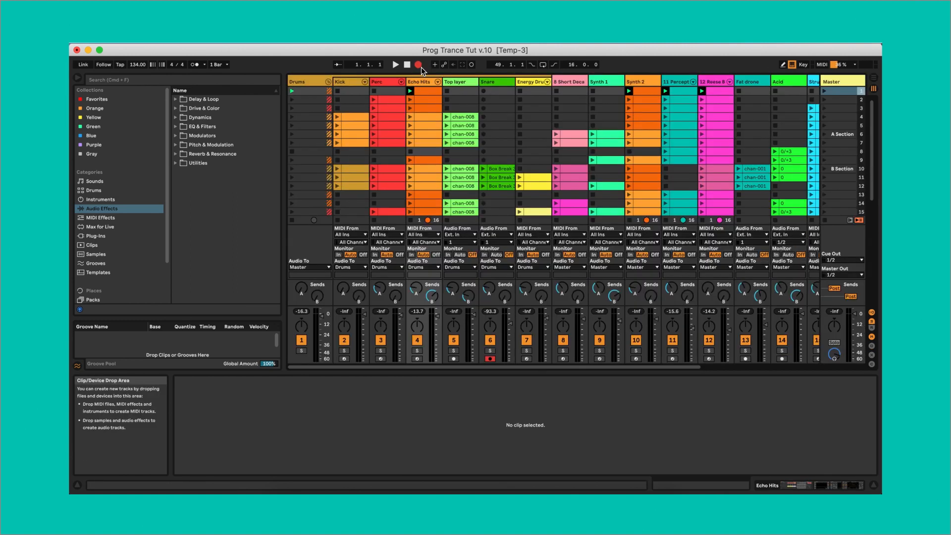
# - Arm Arrangement recording, launch scene 1, and check in Arrangement View that its clips are being recorded
pyautogui.click(418, 65)
pyautogui.press('Tab')
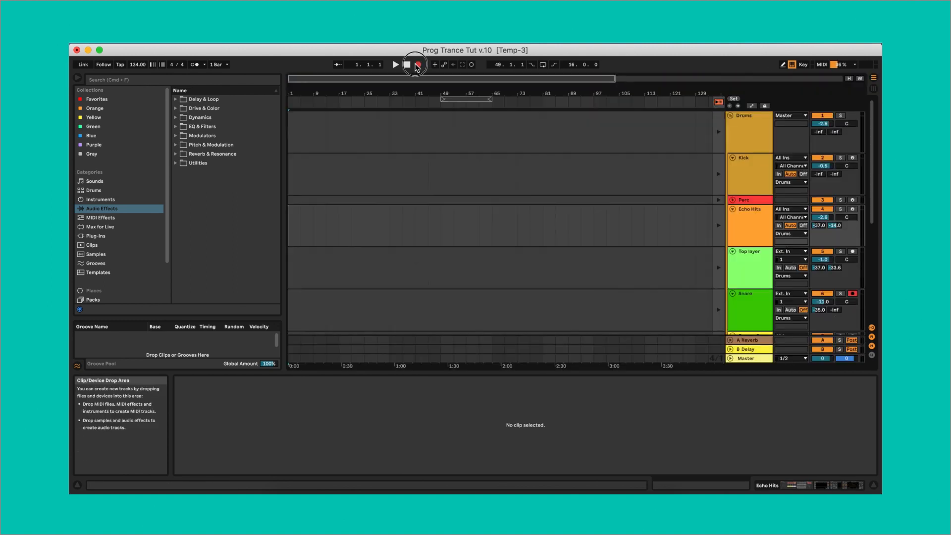
pyautogui.press('Tab')
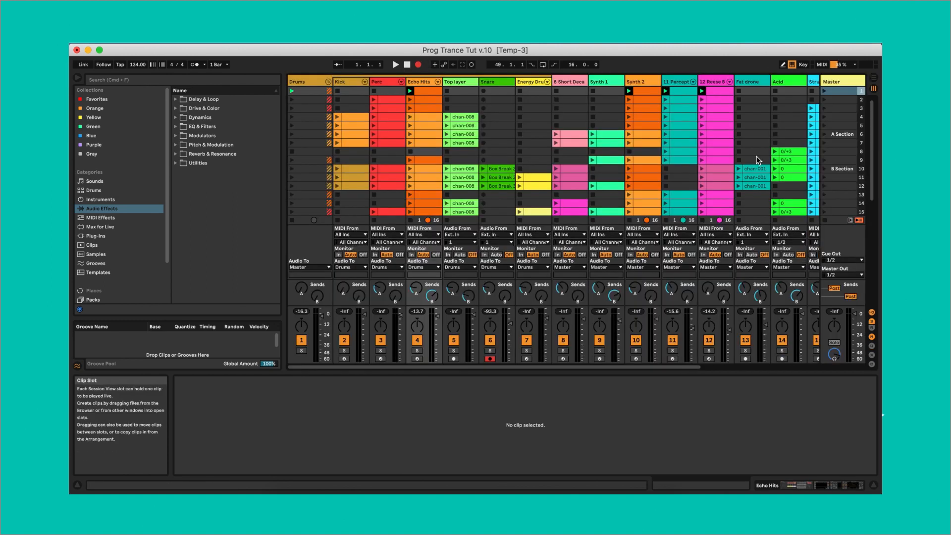
pyautogui.click(824, 92)
pyautogui.press('Tab')
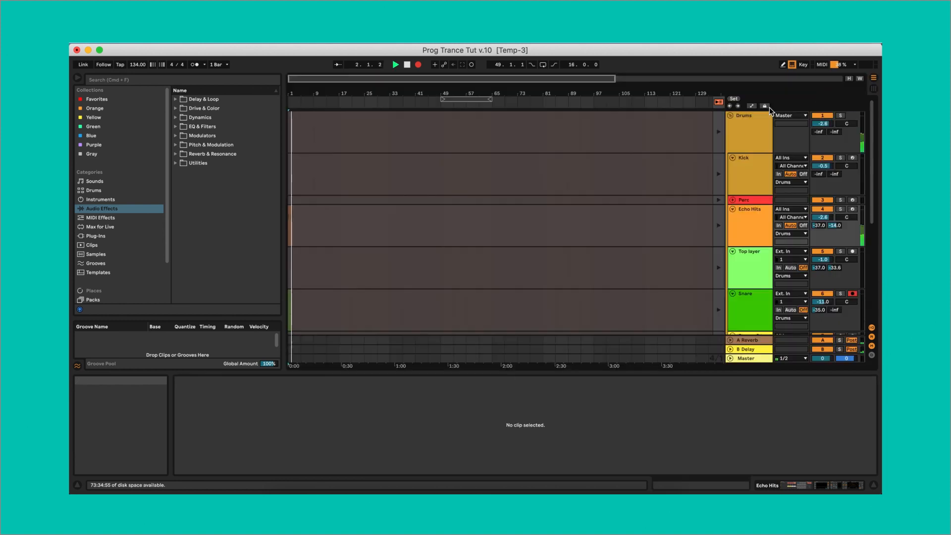
pyautogui.press('Tab')
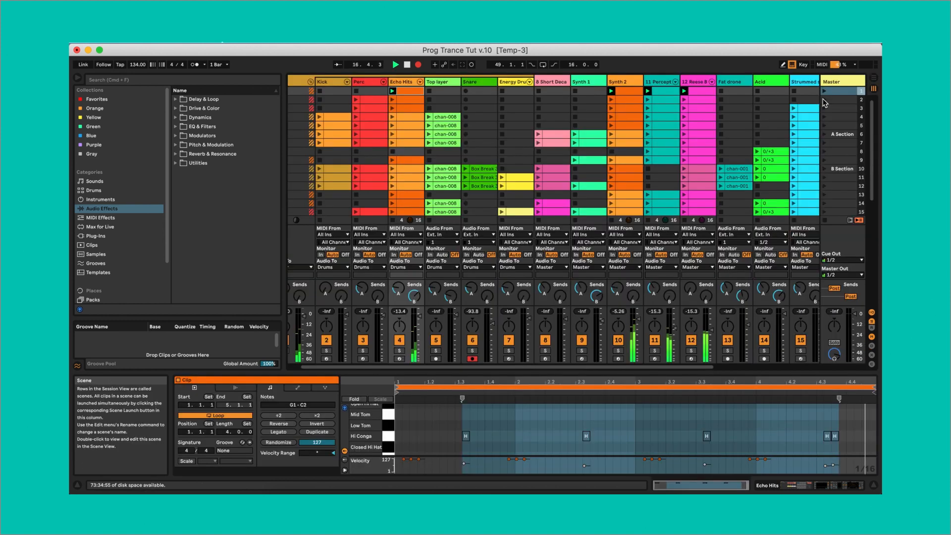
# - Launch scenes 2 and 3 in sequence to record them into the arrangement, and show the Arrangement View
pyautogui.click(824, 100)
pyautogui.hscroll(2, 769, 117)
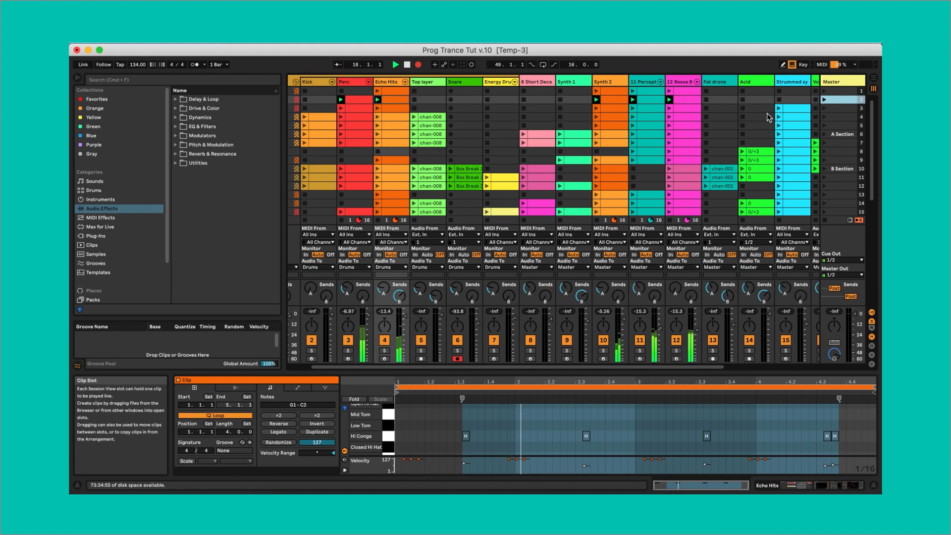
pyautogui.hscroll(1, 769, 118)
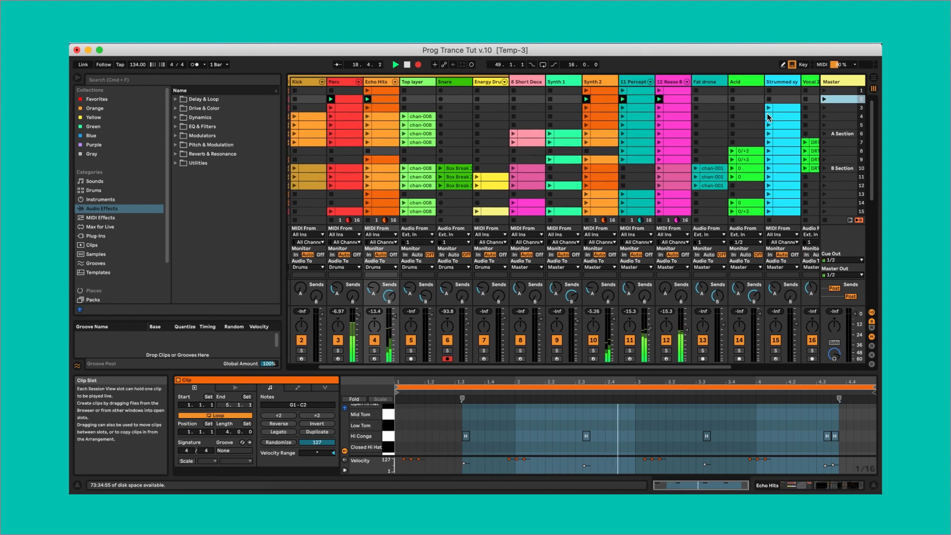
pyautogui.click(824, 115)
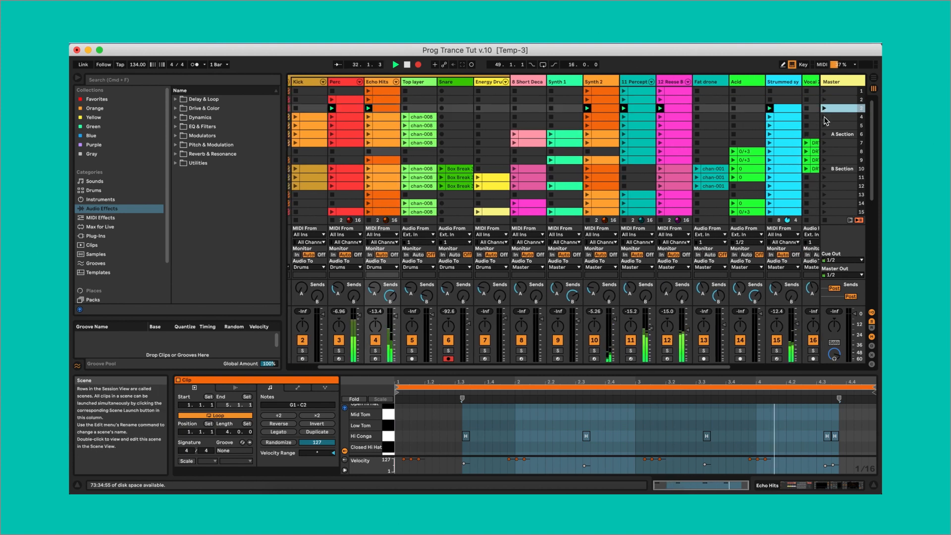
pyautogui.press('Tab')
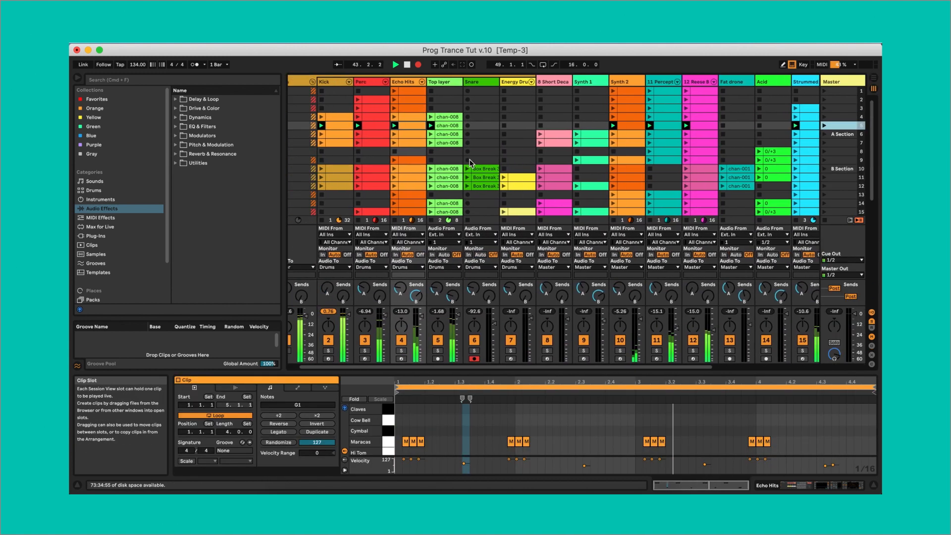
pyautogui.press('Tab')
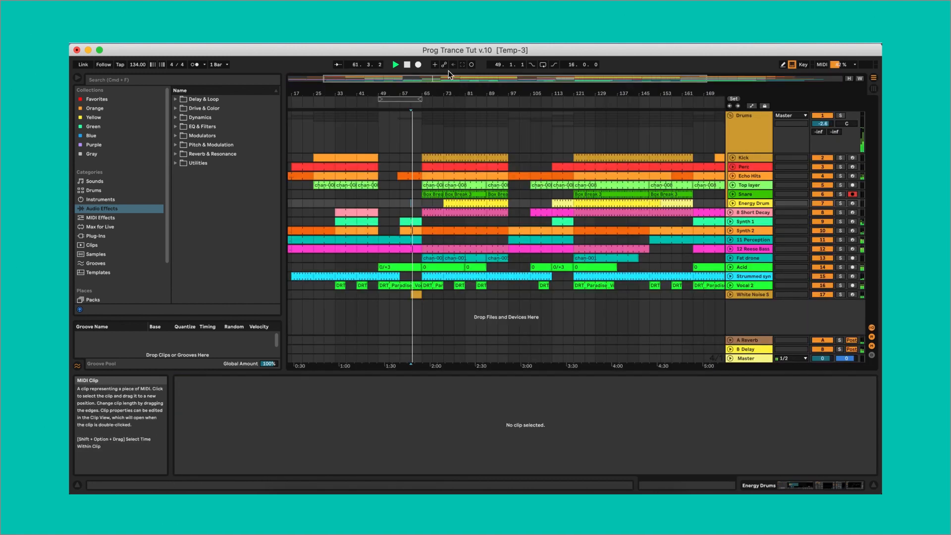
# - Examine the recorded arrangement around bars 49 to 65 and the sections that follow
pyautogui.moveTo(441, 93); pyautogui.dragTo(441, 124)
pyautogui.hscroll(-2, 414, 242)
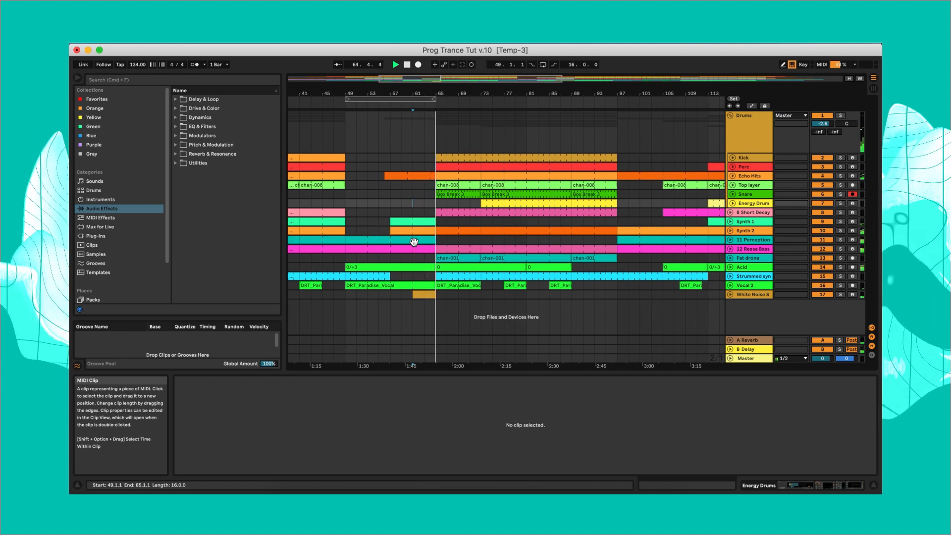
pyautogui.hscroll(3, 414, 241)
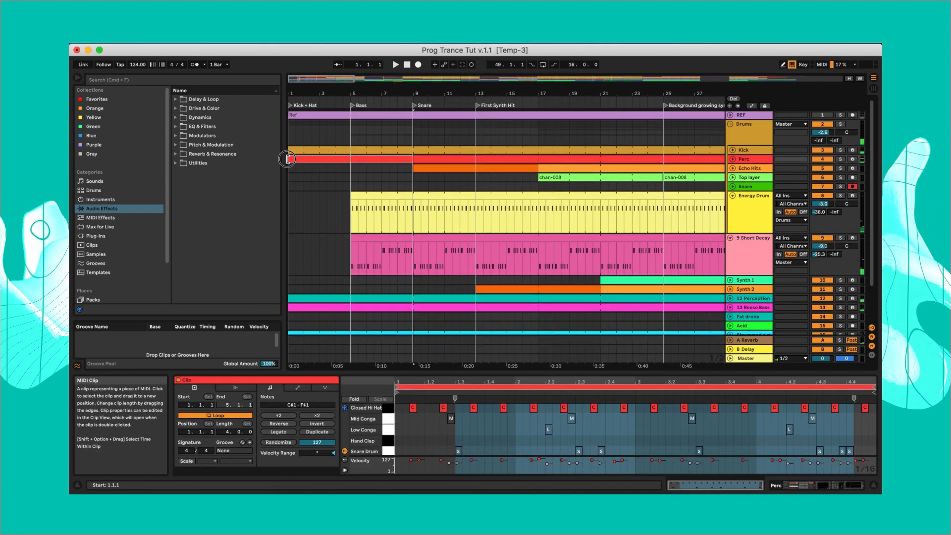
# - Play the arrangement's intro from bar 1 and inspect the Perc track's notes
pyautogui.click(292, 181)
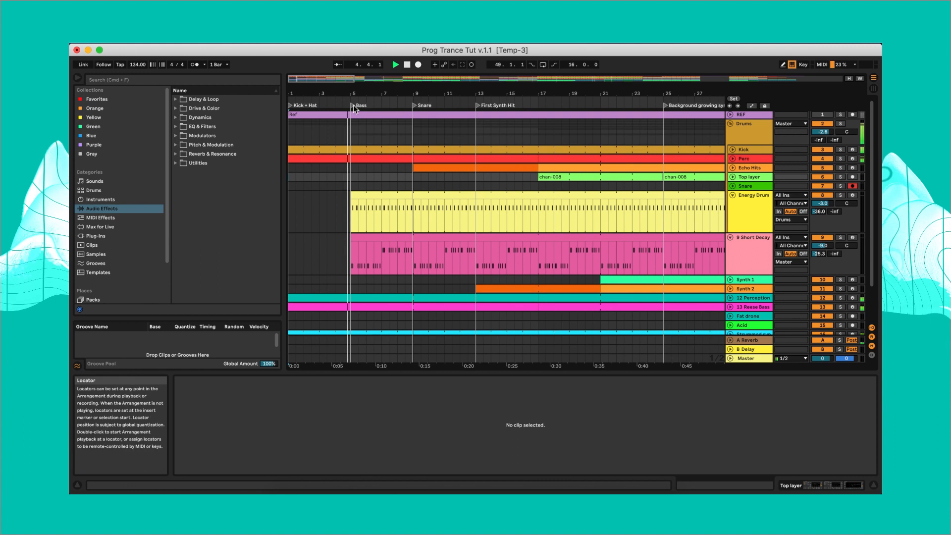
pyautogui.click(840, 238)
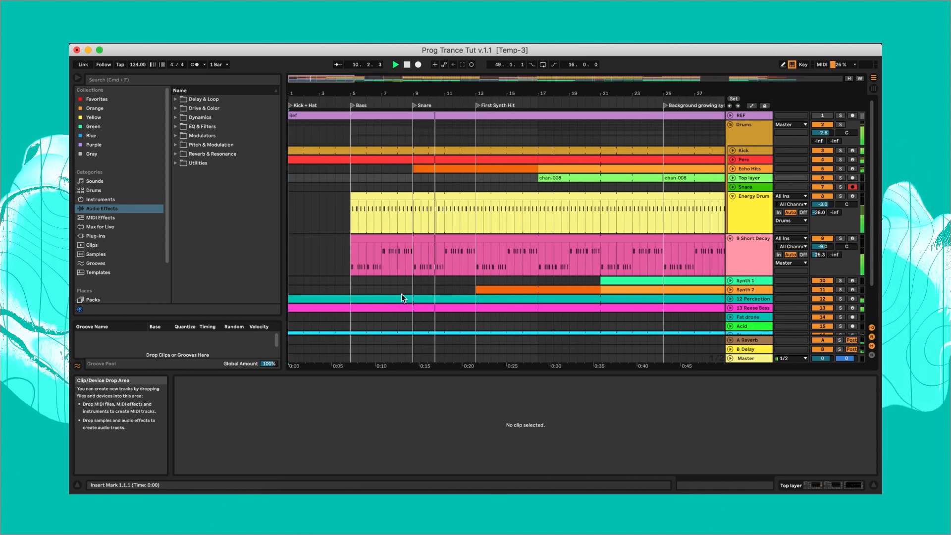
pyautogui.click(733, 161)
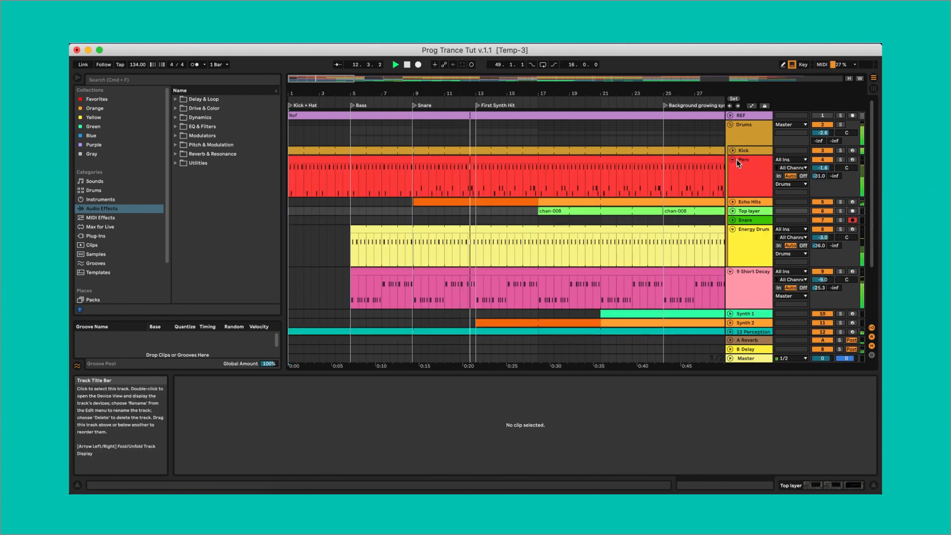
pyautogui.click(733, 159)
pyautogui.click(381, 160)
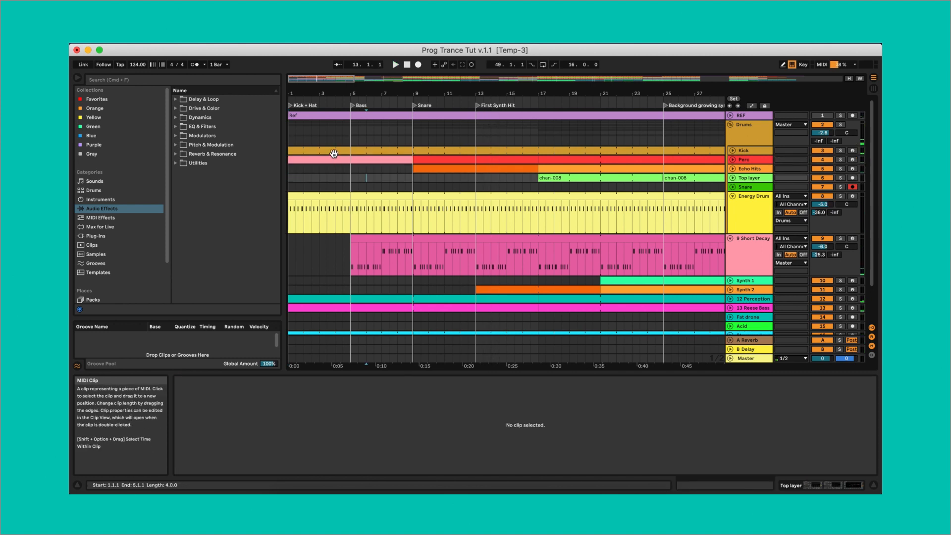
# - Make bar 4 of the Kick track a separate one-bar clip and recolour it light orange
pyautogui.click(334, 151)
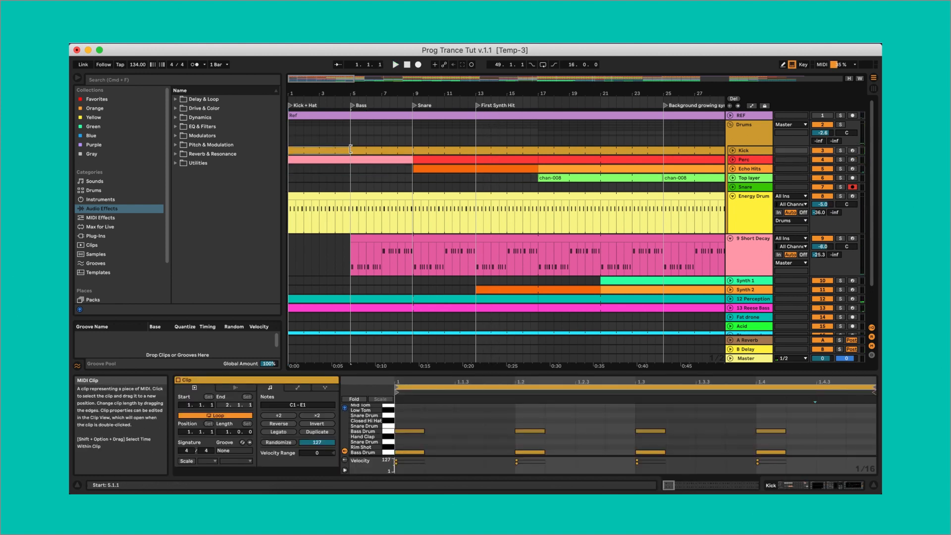
pyautogui.moveTo(338, 150); pyautogui.dragTo(318, 150)
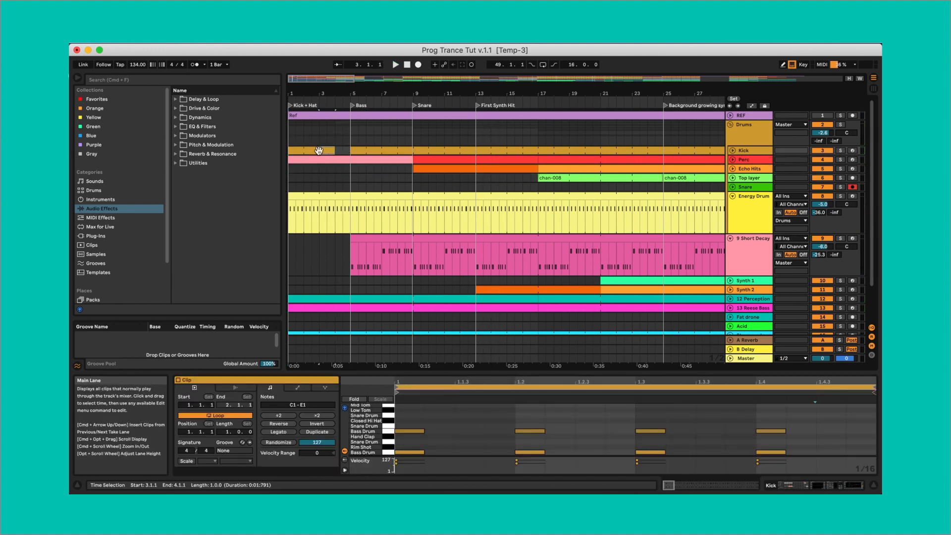
pyautogui.rightClick(347, 152)
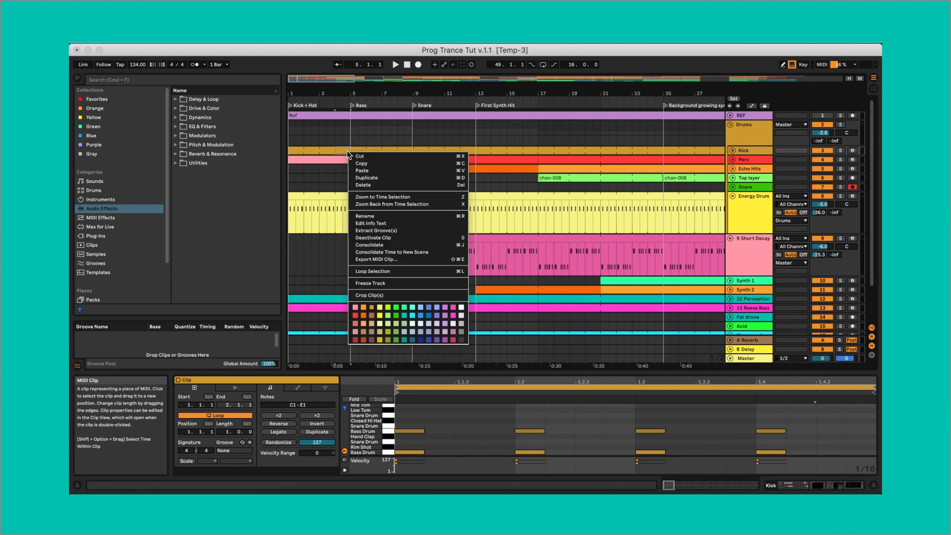
pyautogui.click(368, 308)
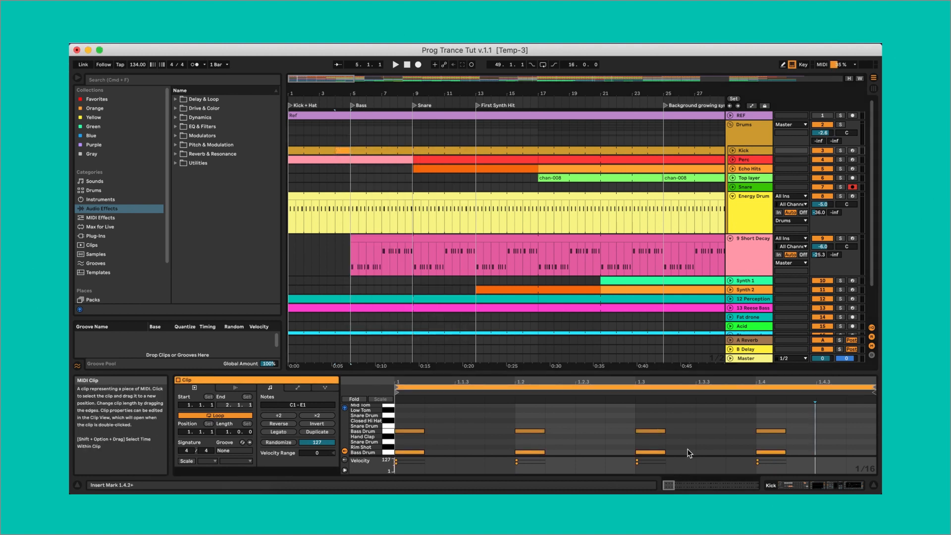
# - Copy the bar 4 Kick clip's last-beat notes to 1.4.3 and 1.4.4, and play the fill from bar 3
pyautogui.moveTo(750, 446); pyautogui.dragTo(781, 446)
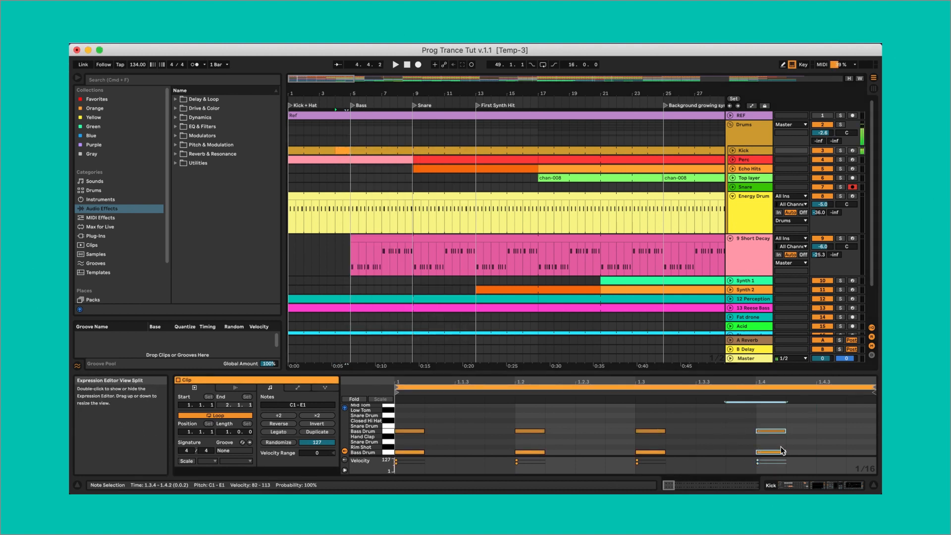
pyautogui.click(813, 433)
pyautogui.press('super+v')
pyautogui.press('Left')
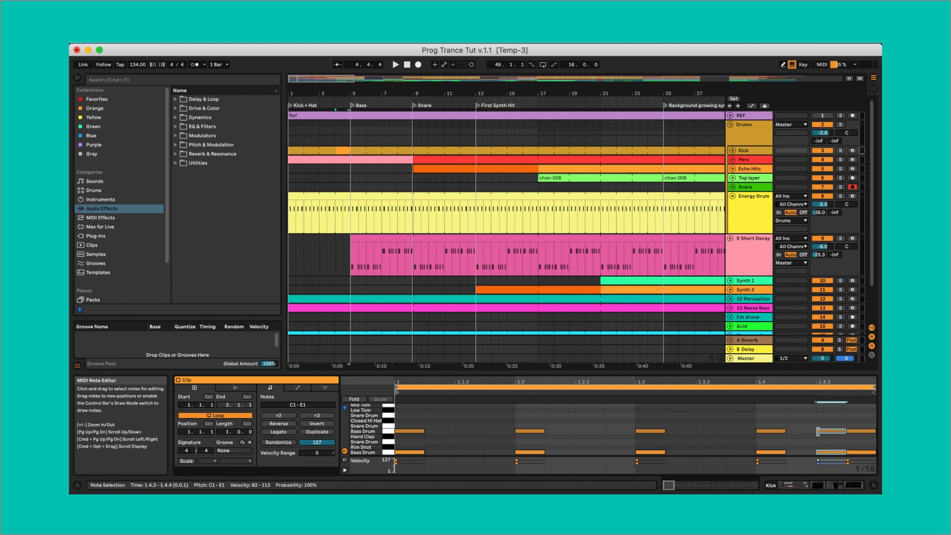
pyautogui.click(320, 169)
pyautogui.press('space')
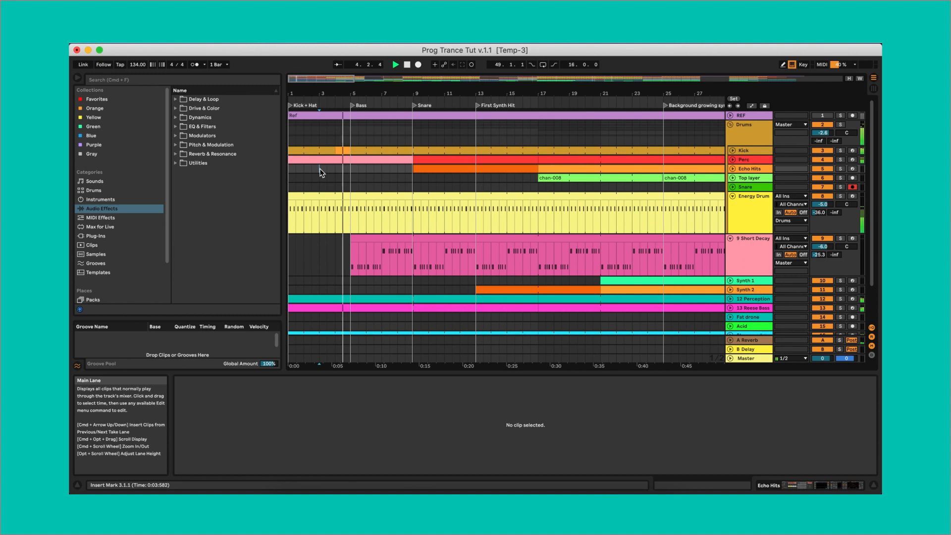
# - Copy the orange Kick fill clip to bar 32, before Synth and pad, and delete its bass drum notes at 1.4.4
pyautogui.hscroll(5, 626, 148)
pyautogui.click(615, 149)
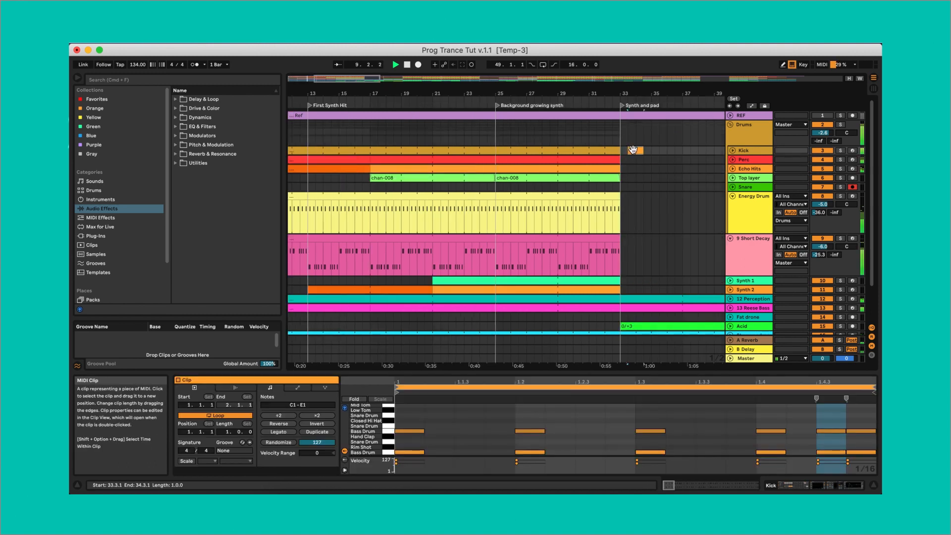
pyautogui.press('space')
pyautogui.moveTo(848, 425); pyautogui.dragTo(866, 465)
pyautogui.press('Delete')
pyautogui.click(601, 189)
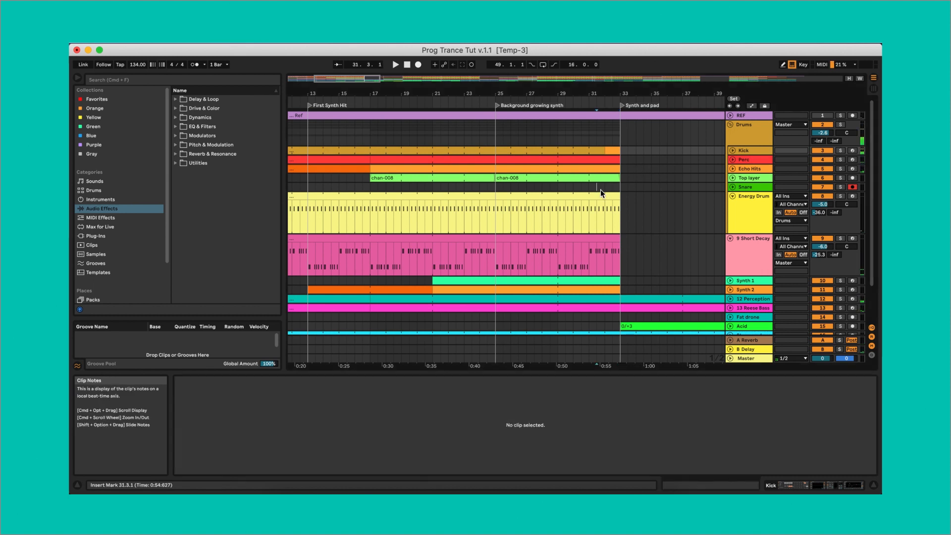
pyautogui.press('space')
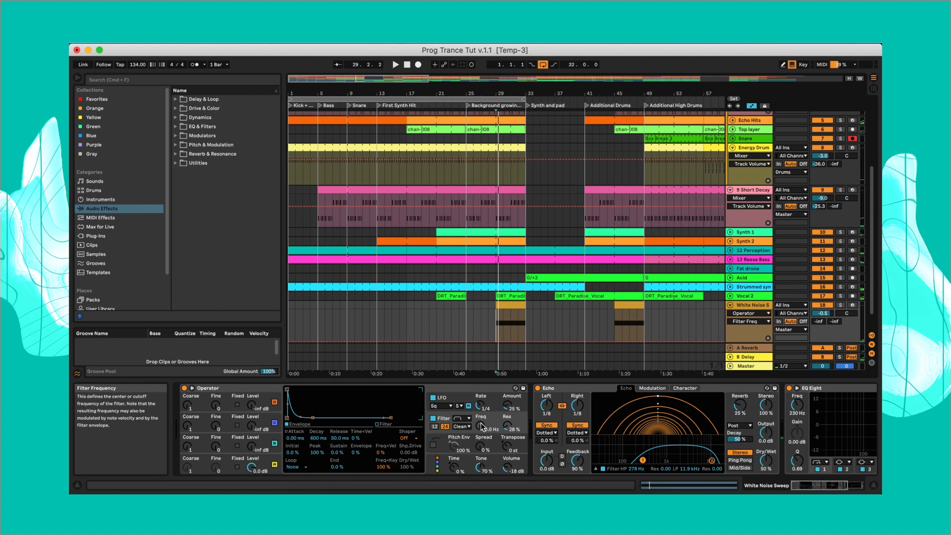
# - Show the White Noise Sweep's Operator filter frequency automation and draw a rise to about 18.5 kHz from bar 29 to 33
pyautogui.rightClick(483, 424)
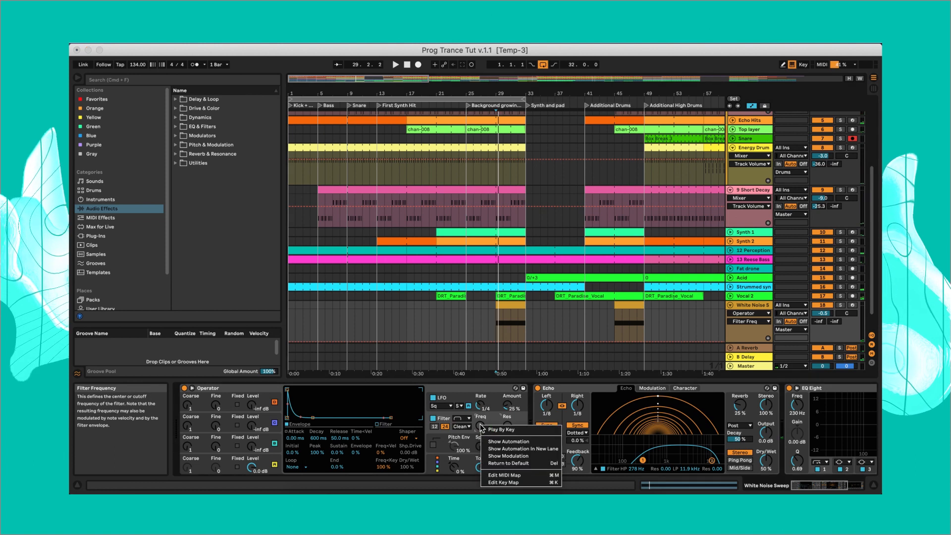
pyautogui.click(502, 449)
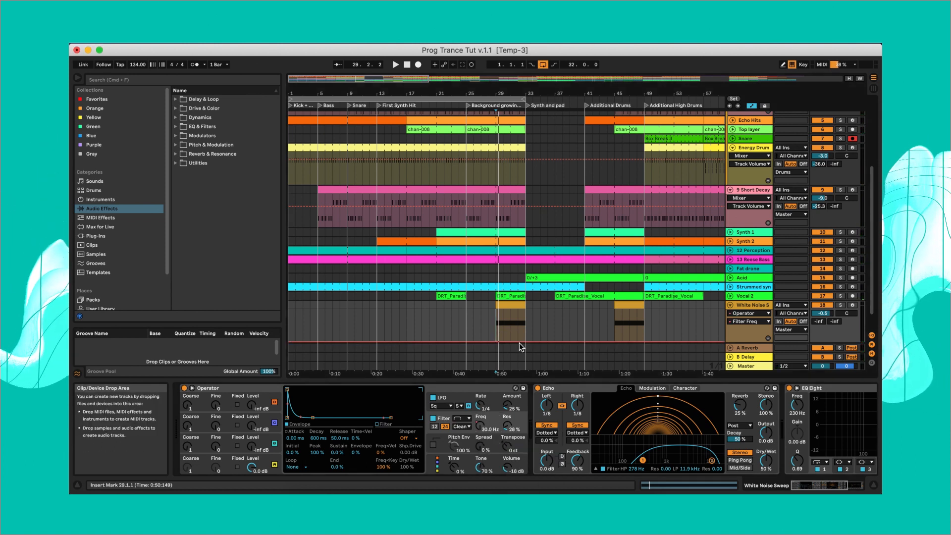
pyautogui.moveTo(518, 340); pyautogui.dragTo(526, 310)
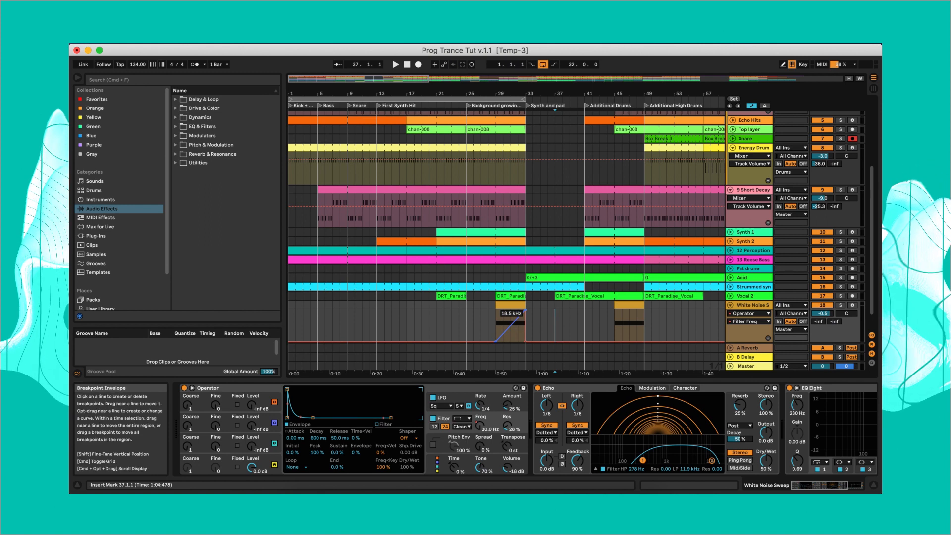
# - Solo the White Noise Sweep track to hear the automated sweep, and unsolo it to hear the full mix
pyautogui.click(841, 305)
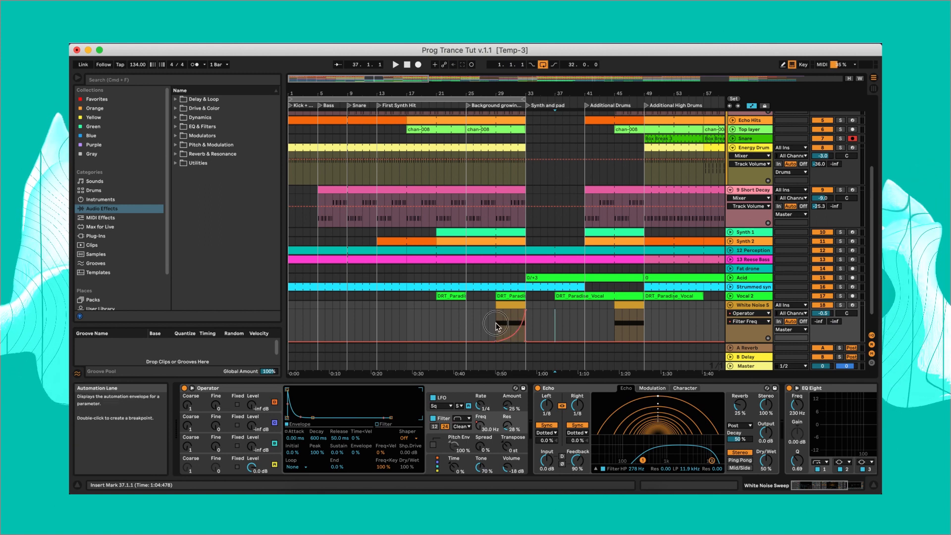
pyautogui.press('space')
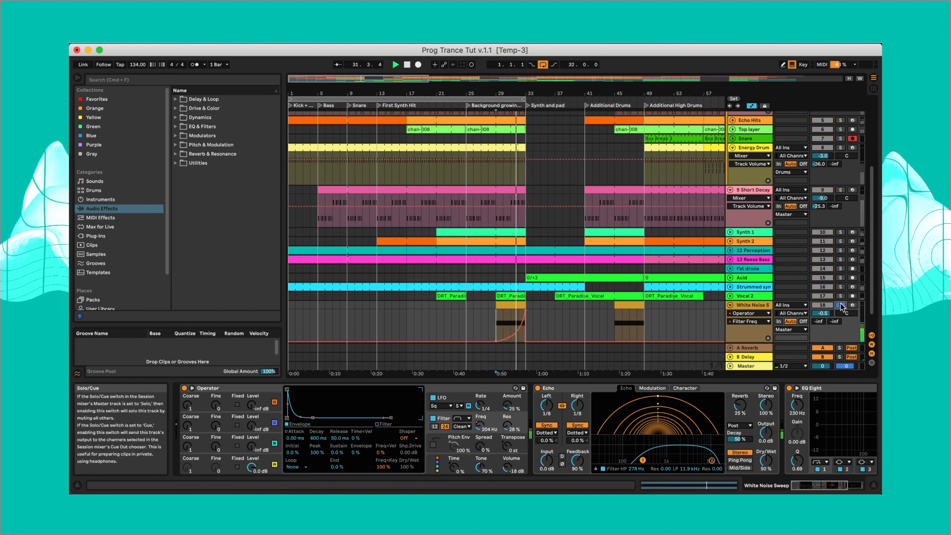
pyautogui.click(841, 305)
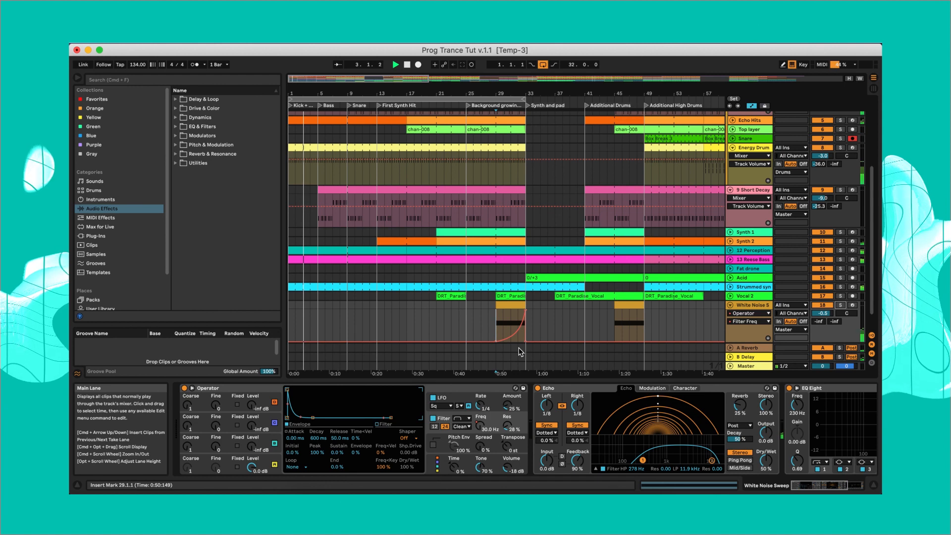
pyautogui.press('space')
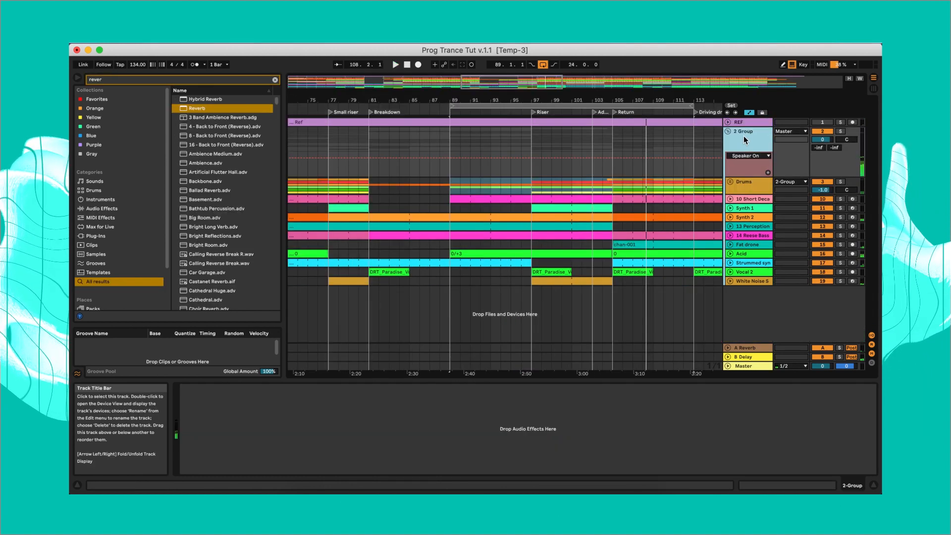
# - Rename the track group FXs and automate its Auto Filter to be off outside the Riser section from bar 97 to 105
pyautogui.rightClick(745, 135)
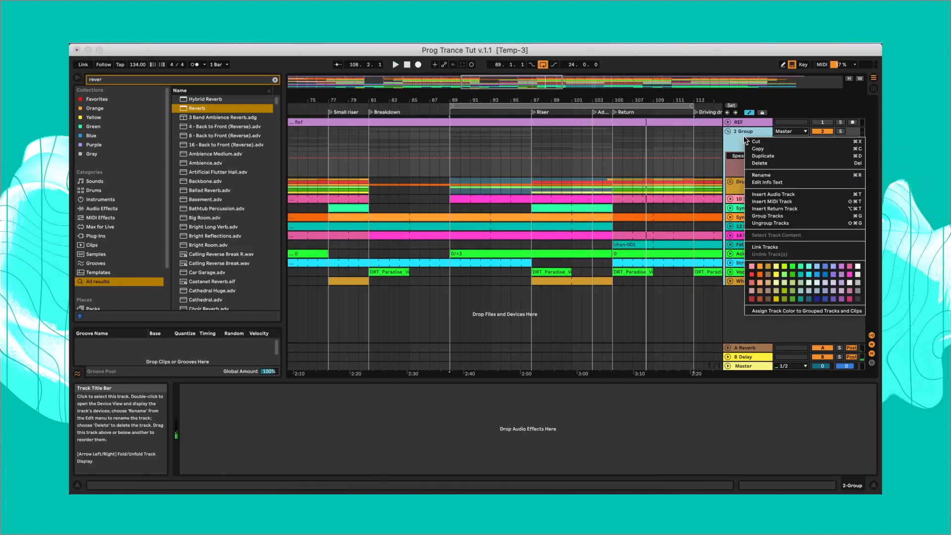
pyautogui.click(759, 176)
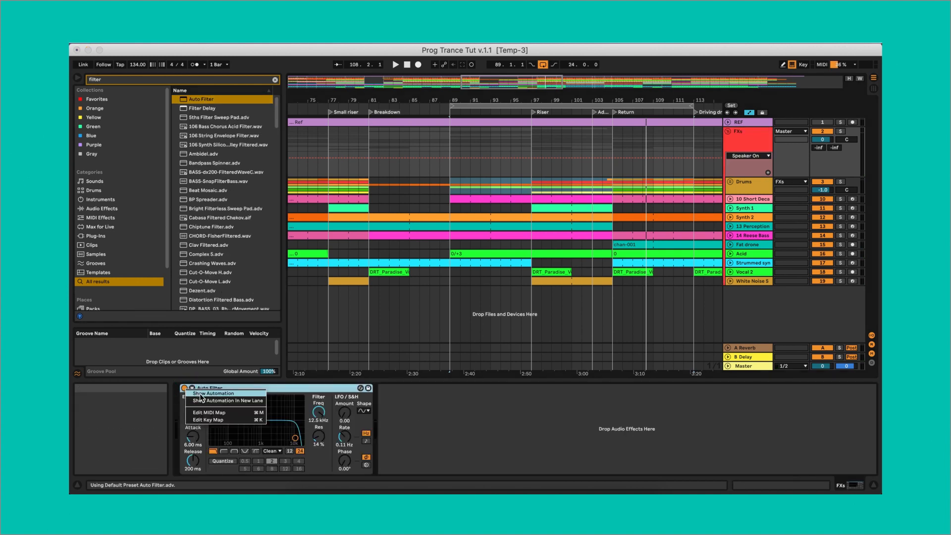
pyautogui.moveTo(525, 158); pyautogui.dragTo(525, 170)
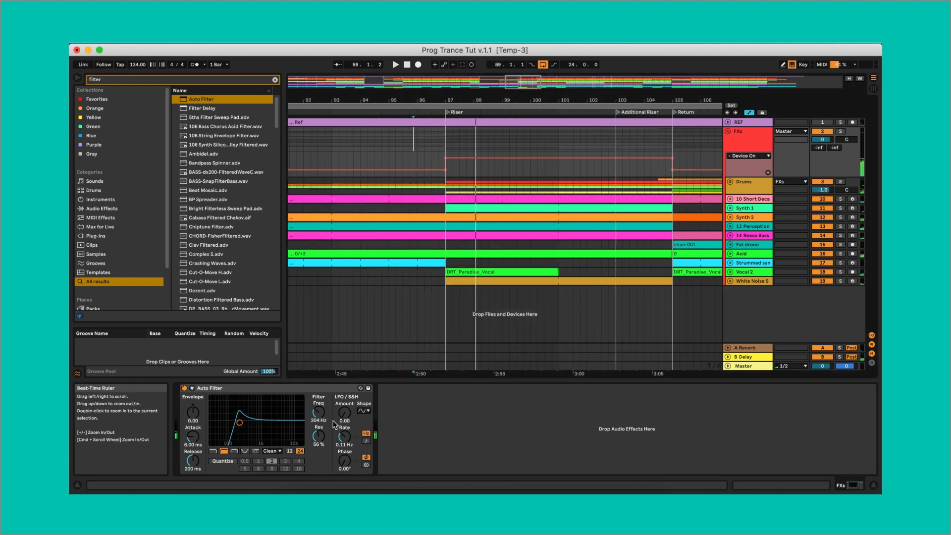
# - Show the Auto Filter's frequency automation on the FXs group and draw a rise over the Riser up to Return
pyautogui.rightClick(319, 415)
pyautogui.click(347, 420)
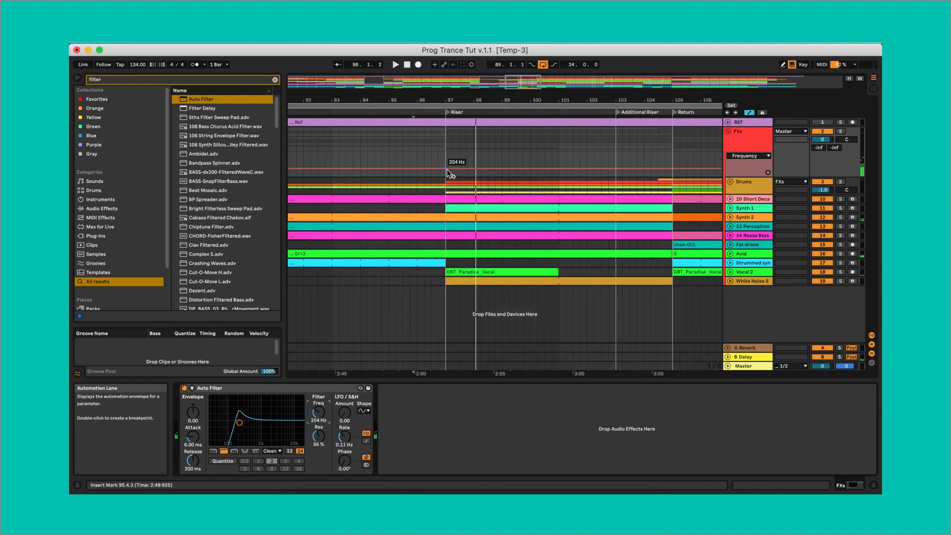
pyautogui.moveTo(612, 167); pyautogui.dragTo(612, 157)
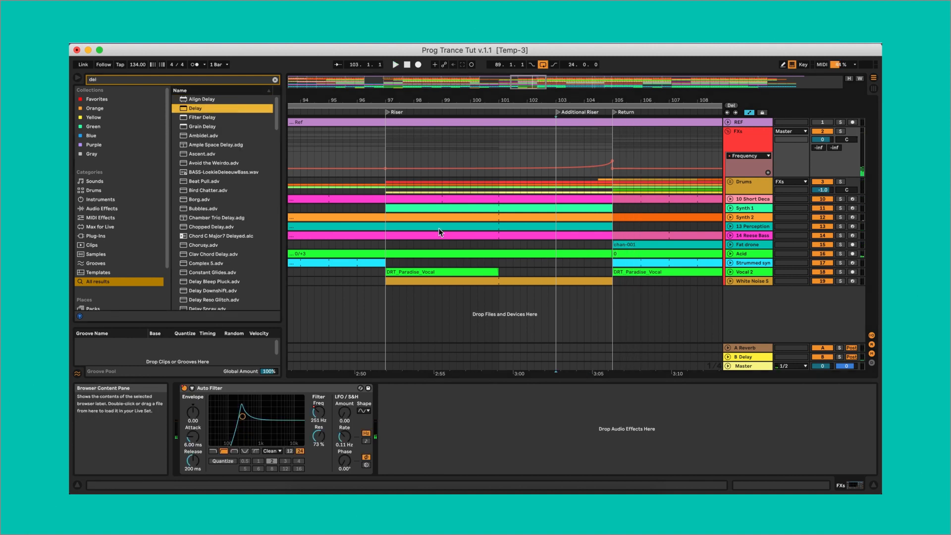
# - Add a Delay to the FXs group, switch both channels to Time mode, and show its Device On automation in a new lane
pyautogui.press('Return')
pyautogui.click(393, 403)
pyautogui.click(425, 422)
pyautogui.rightClick(383, 389)
pyautogui.click(400, 401)
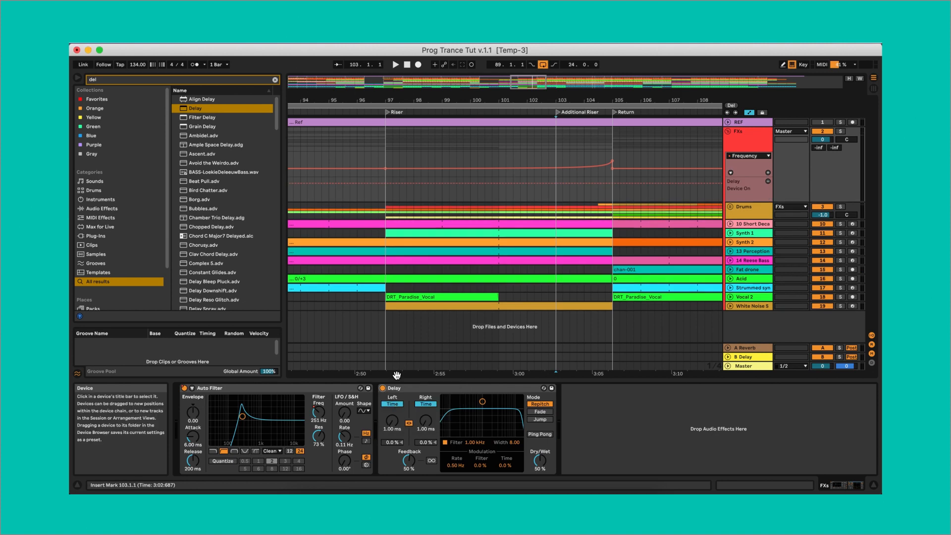
# - Automate the Delay to be on only between bars 97 and 105
pyautogui.click(386, 183)
pyautogui.moveTo(378, 183); pyautogui.dragTo(378, 194)
pyautogui.click(612, 183)
pyautogui.moveTo(615, 184); pyautogui.dragTo(614, 195)
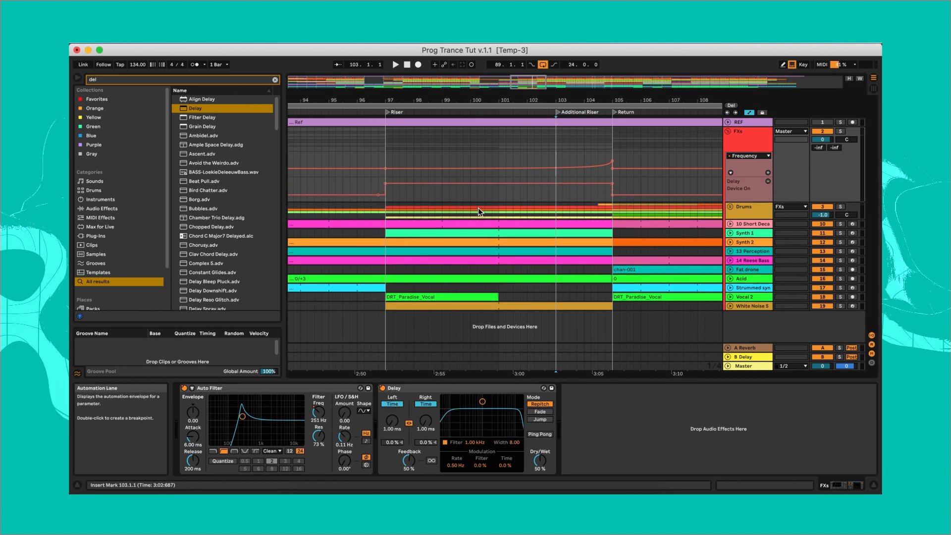
# - Play the arrangement from just before the Riser and turn off the Delay's filter
pyautogui.click(371, 188)
pyautogui.press('space')
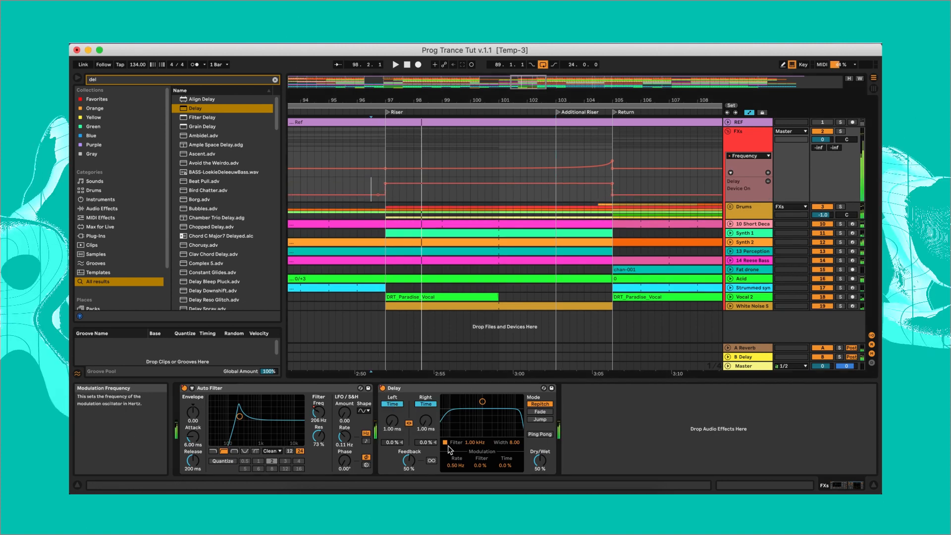
pyautogui.click(445, 442)
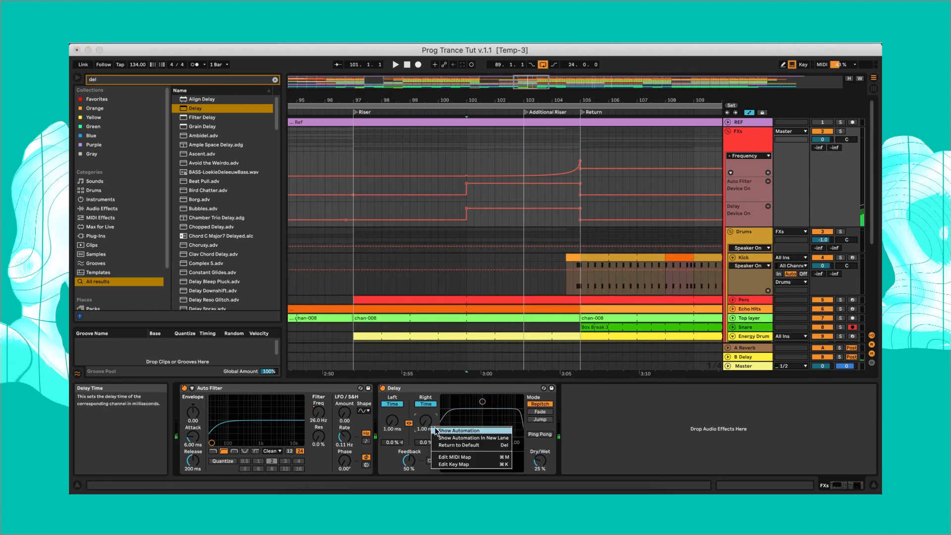
# - Automate the Delay's left time to rise to about 23.7 ms from bar 101 to 105, and play the end of the rise
pyautogui.click(467, 177)
pyautogui.click(580, 176)
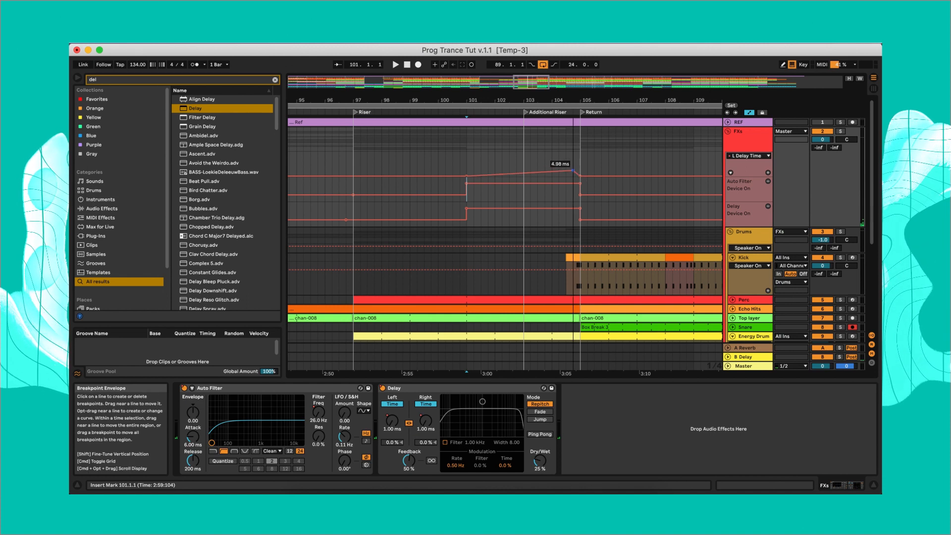
pyautogui.moveTo(580, 176); pyautogui.dragTo(580, 169)
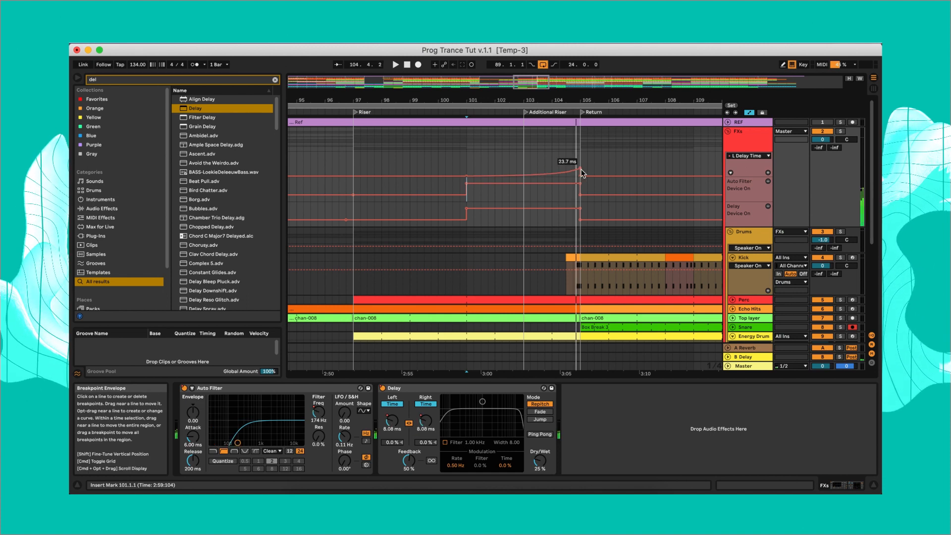
pyautogui.click(557, 165)
pyautogui.press('space')
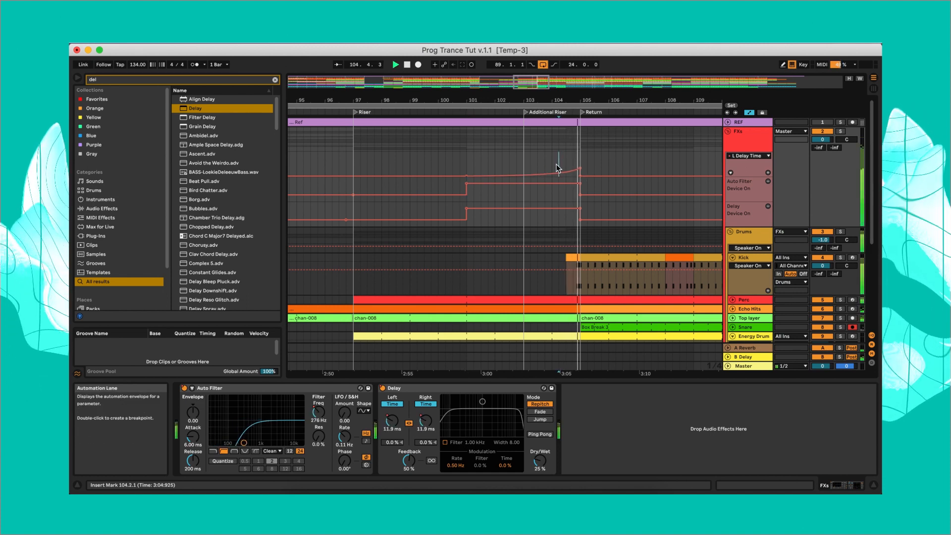
pyautogui.press('space')
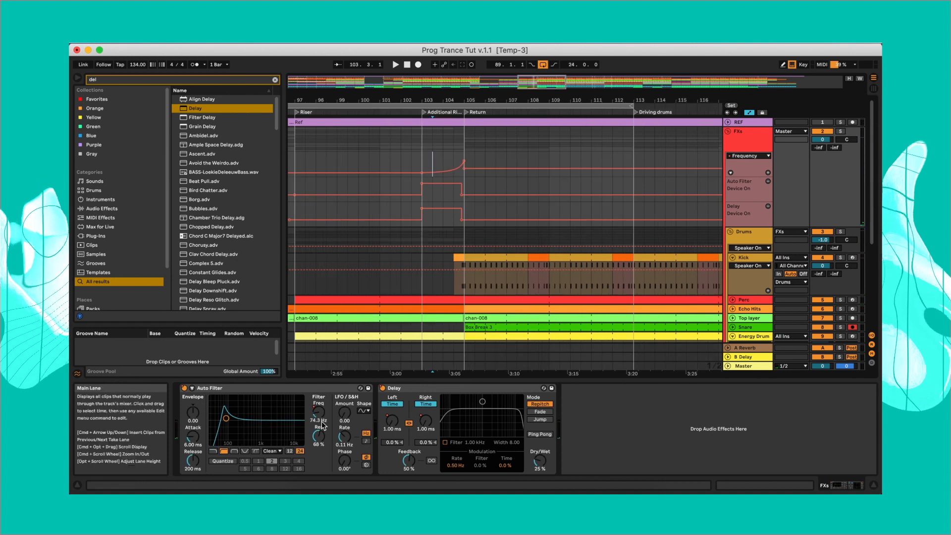
# - Automate the Auto Filter's resonance to rise to 68% during the Additional Riser section, and play it back
pyautogui.rightClick(319, 432)
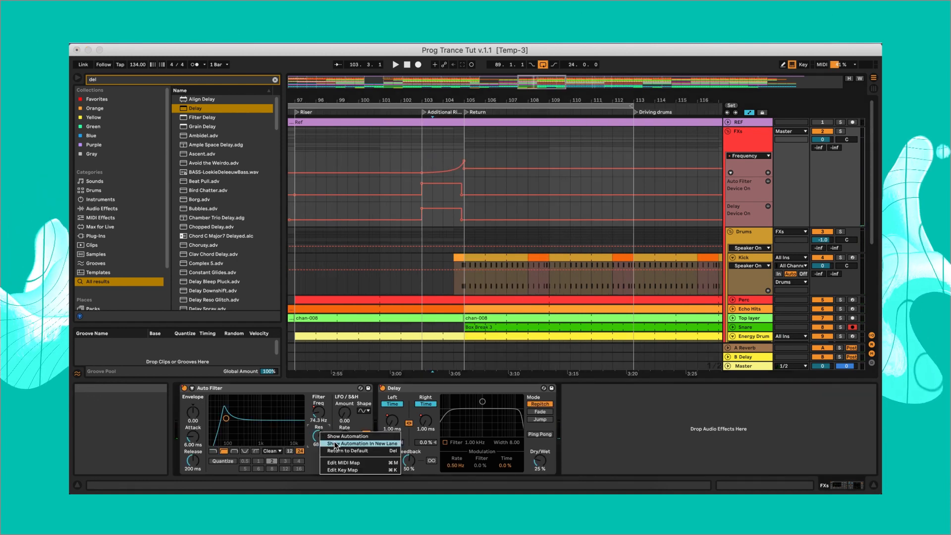
pyautogui.click(336, 445)
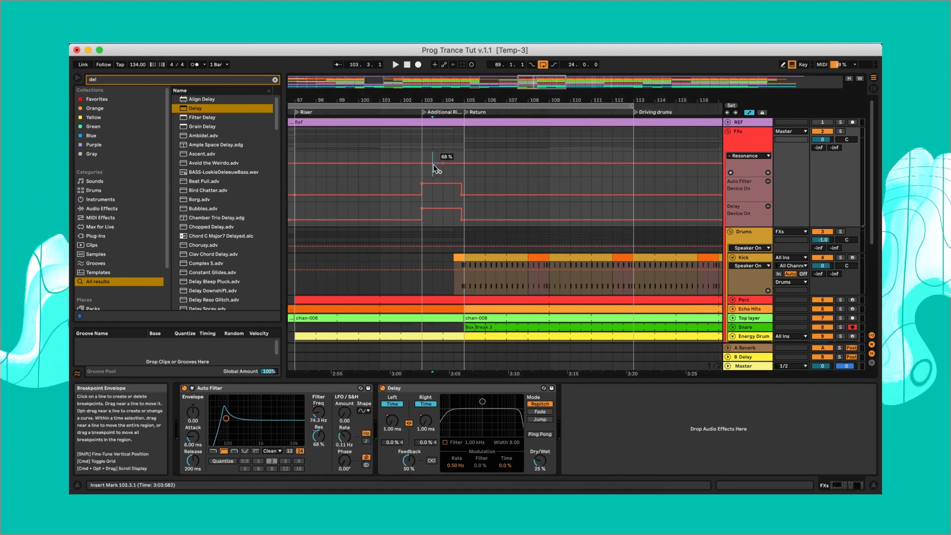
pyautogui.click(443, 163)
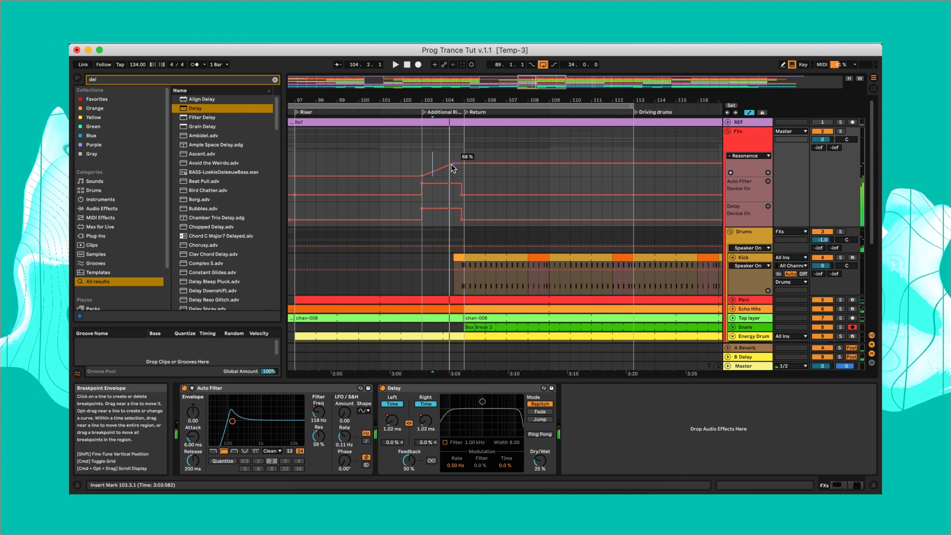
pyautogui.moveTo(422, 176); pyautogui.dragTo(433, 176)
pyautogui.press('space')
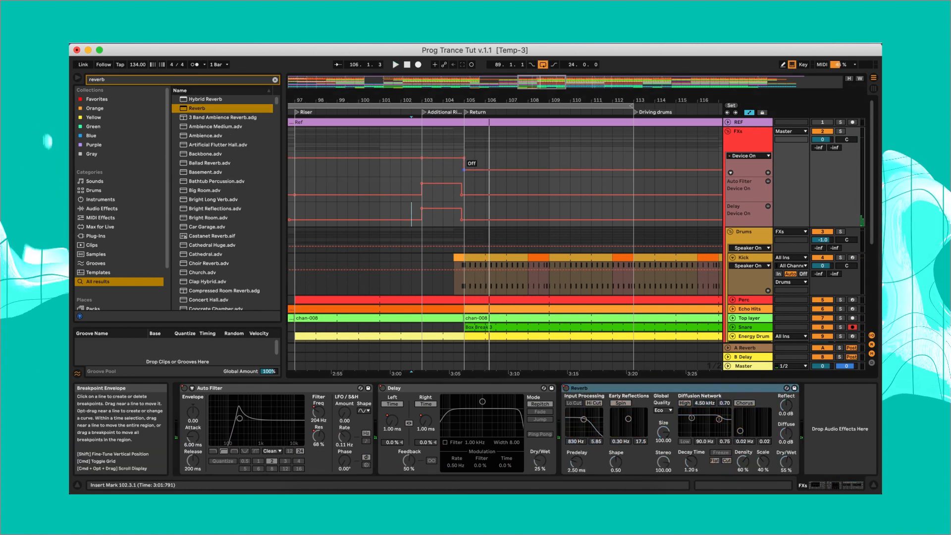
# - Automate the Reverb to be off before bar 103, and add a breakpoint there in its Dry/Wet automation
pyautogui.moveTo(420, 158); pyautogui.dragTo(421, 172)
pyautogui.rightClick(785, 464)
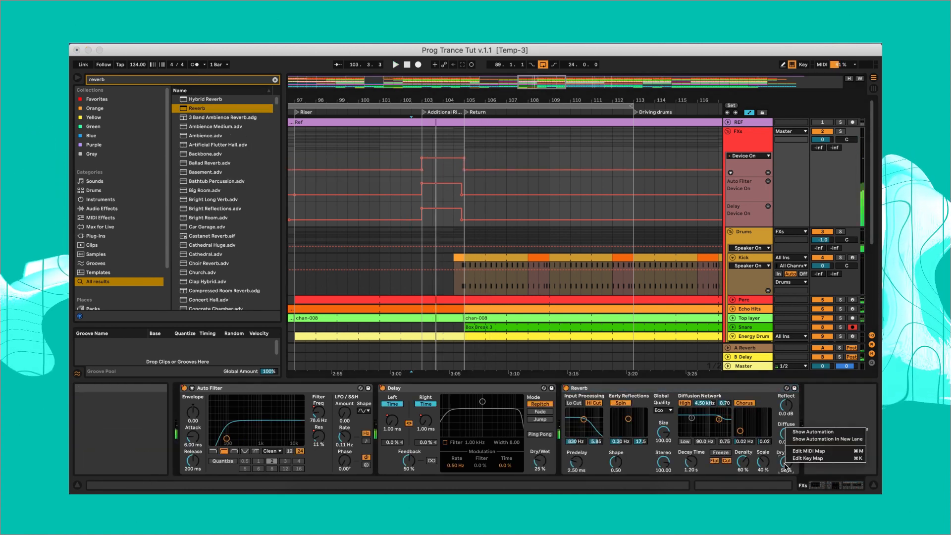
pyautogui.click(792, 431)
pyautogui.click(420, 163)
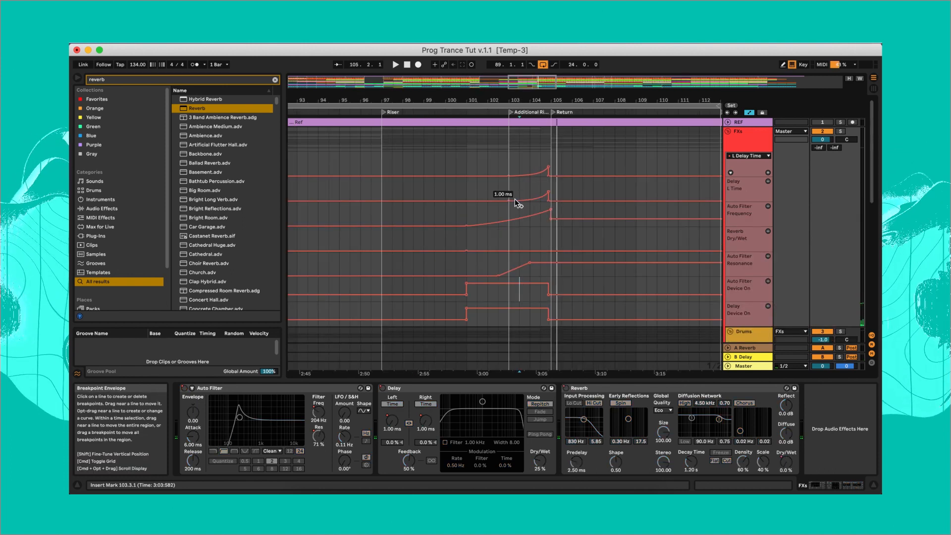
# - Play the FXs group's automated effects from bar 101 through to Return
pyautogui.click(465, 195)
pyautogui.press('space')
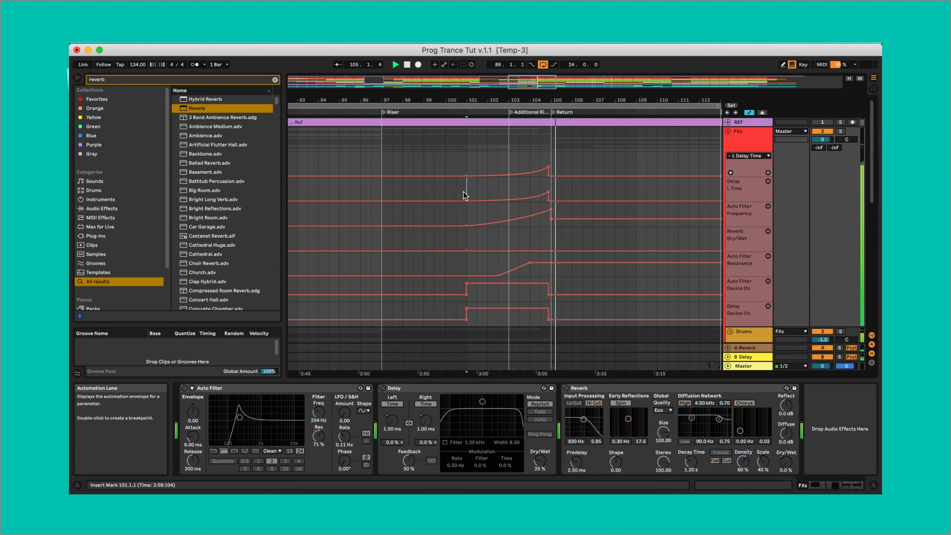
pyautogui.press('space')
# - Arm the 20 Audio track, set its input to Synth 1, and record the synth's output as audio
pyautogui.scroll(-5, 465, 195)
pyautogui.scroll(-5, 465, 195)
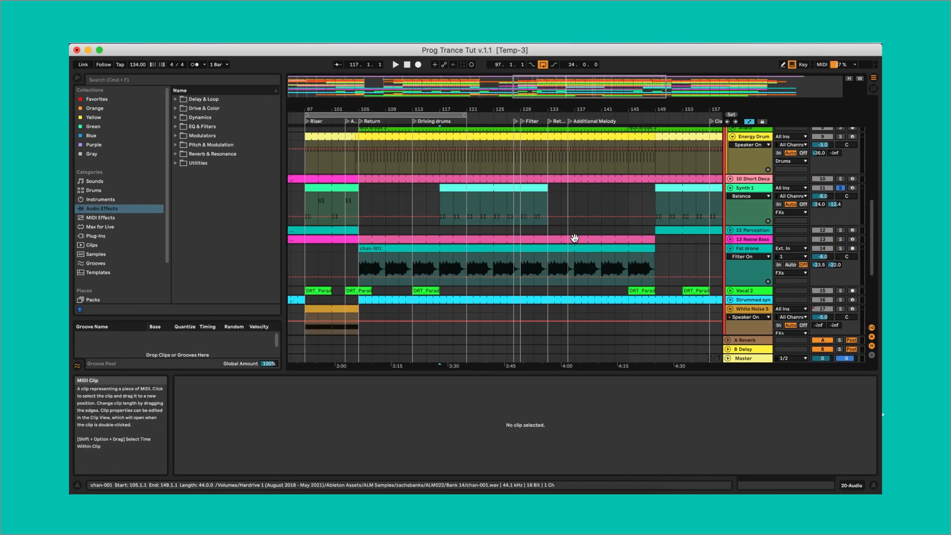
pyautogui.scroll(-10, 467, 239)
pyautogui.hscroll(-2, 467, 240)
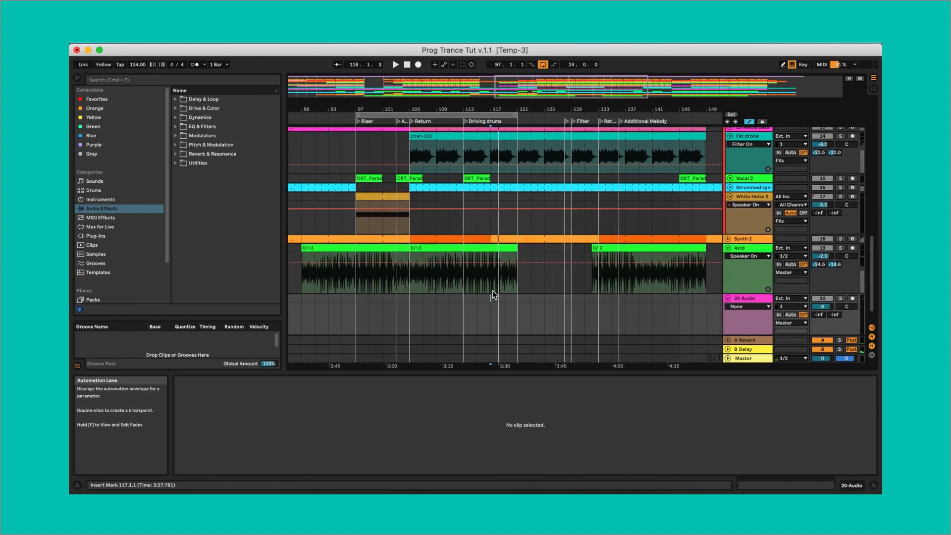
pyautogui.click(852, 287)
pyautogui.click(791, 288)
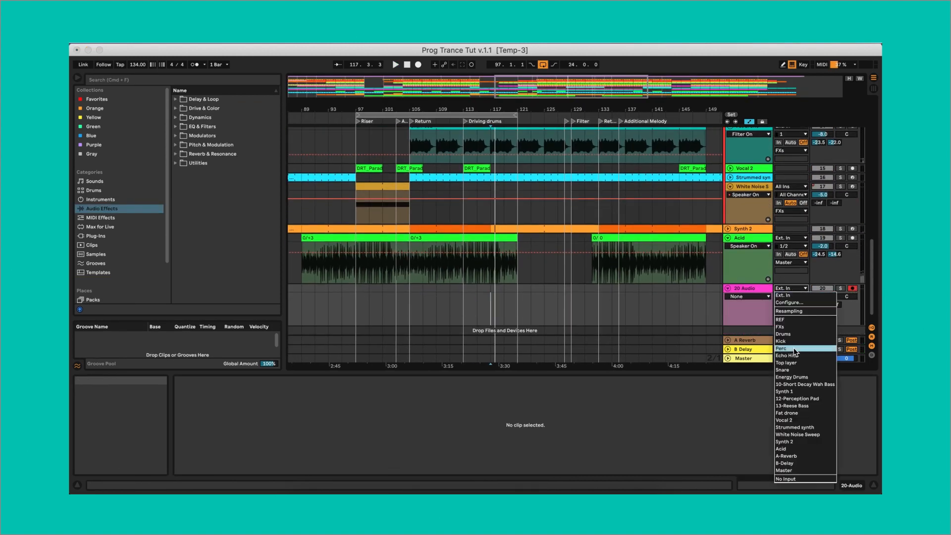
pyautogui.click(789, 391)
pyautogui.press('F9')
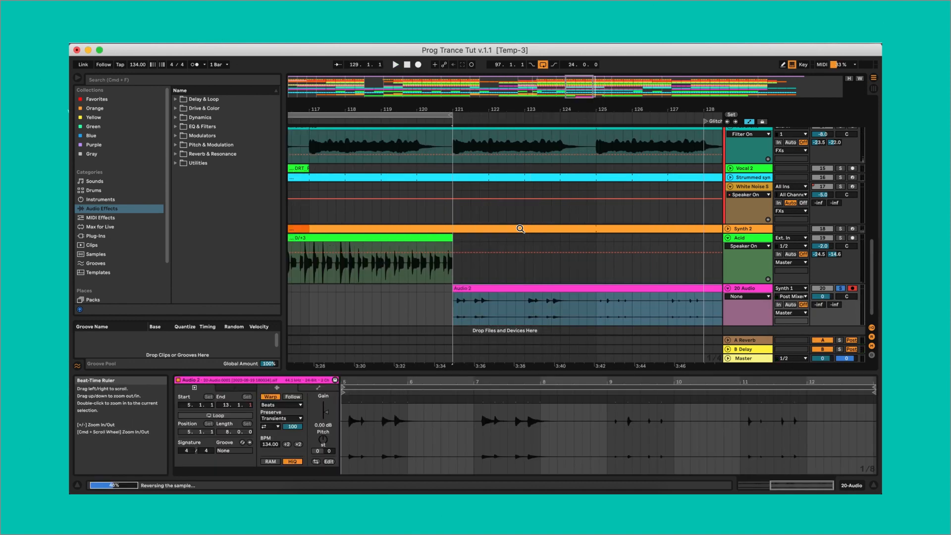
# - Play the reversed Synth 1 recording, and warp the clip before Return by moving its early marker back toward the clip start
pyautogui.click(630, 316)
pyautogui.press('space')
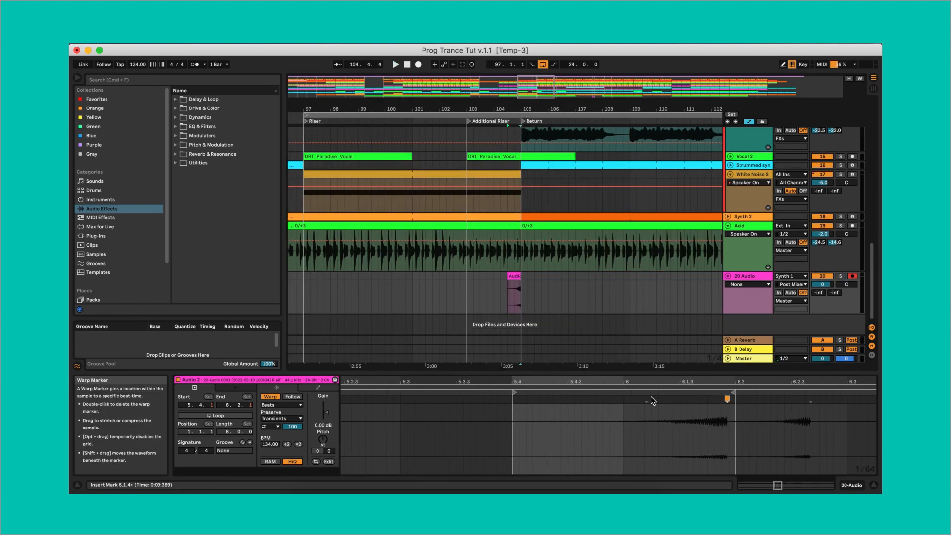
pyautogui.moveTo(648, 399); pyautogui.dragTo(519, 400)
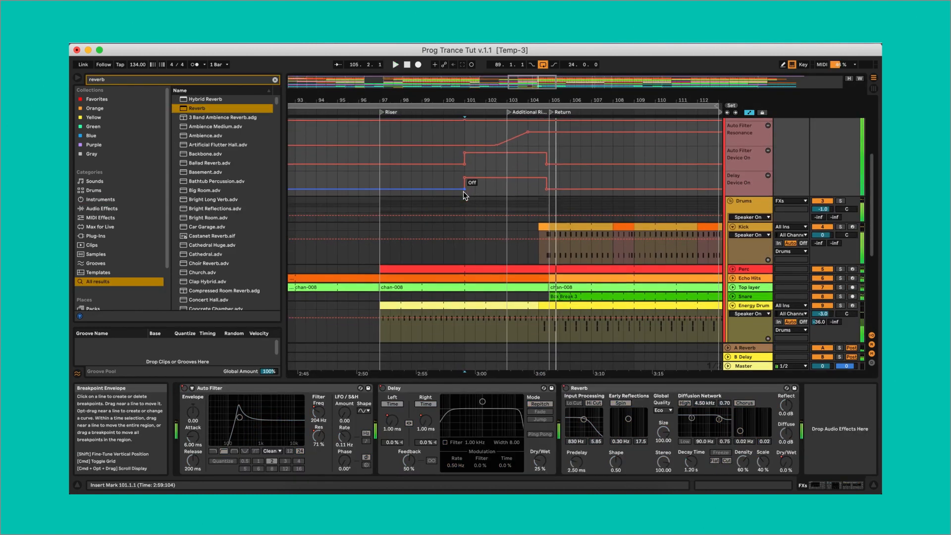
# - Select the Acid track in the FXs group
pyautogui.scroll(-3, 465, 196)
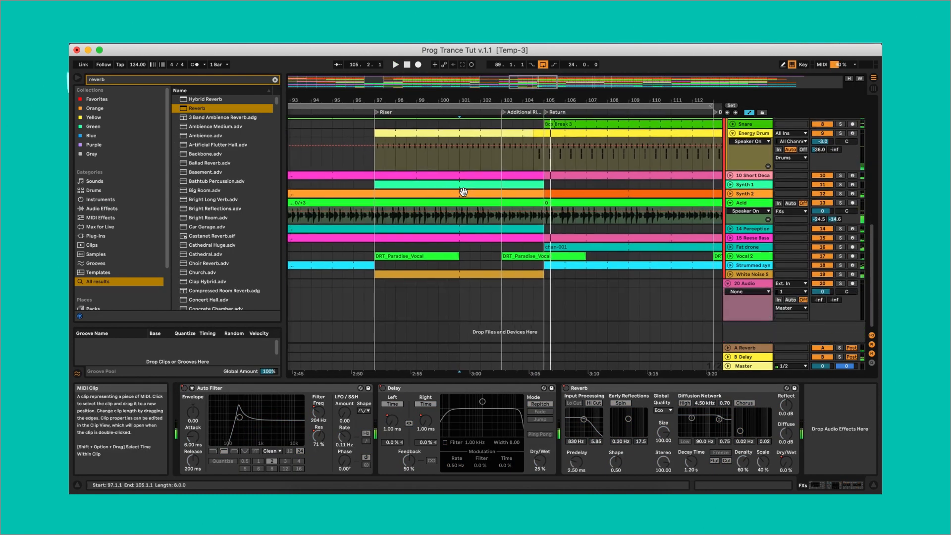
pyautogui.click(746, 204)
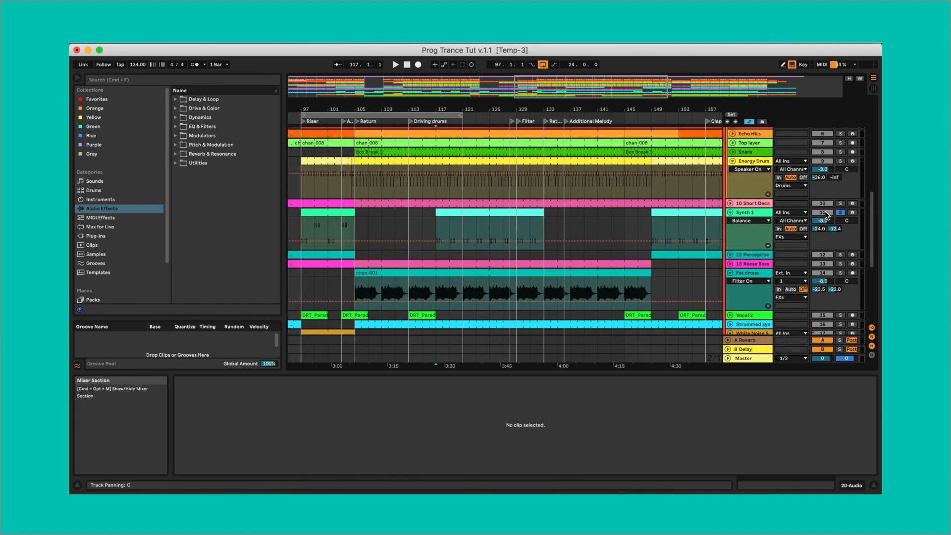
# - Play the Driving drums section, arm the 20 Audio track, and open its input source choices
pyautogui.scroll(-8, 467, 240)
pyautogui.hscroll(-3, 467, 239)
pyautogui.press('space')
pyautogui.click(853, 289)
pyautogui.click(790, 288)
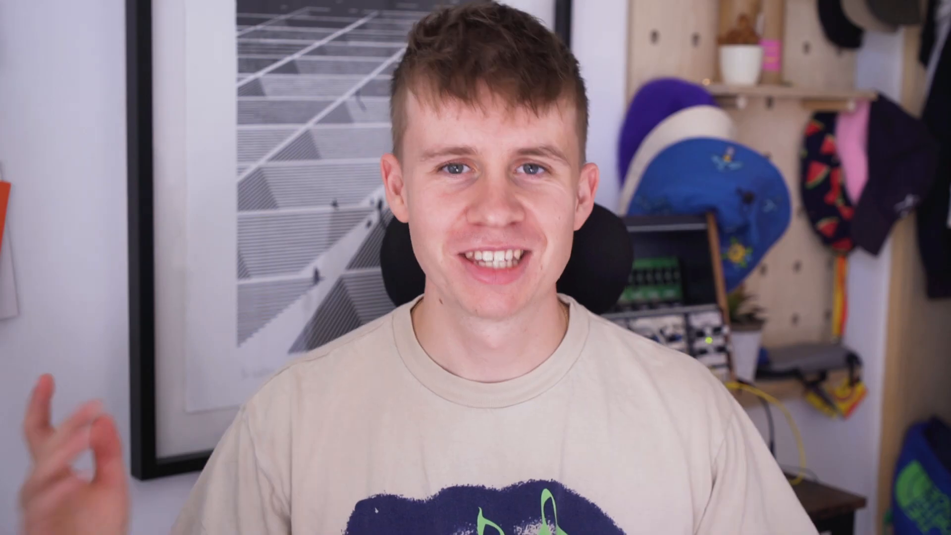